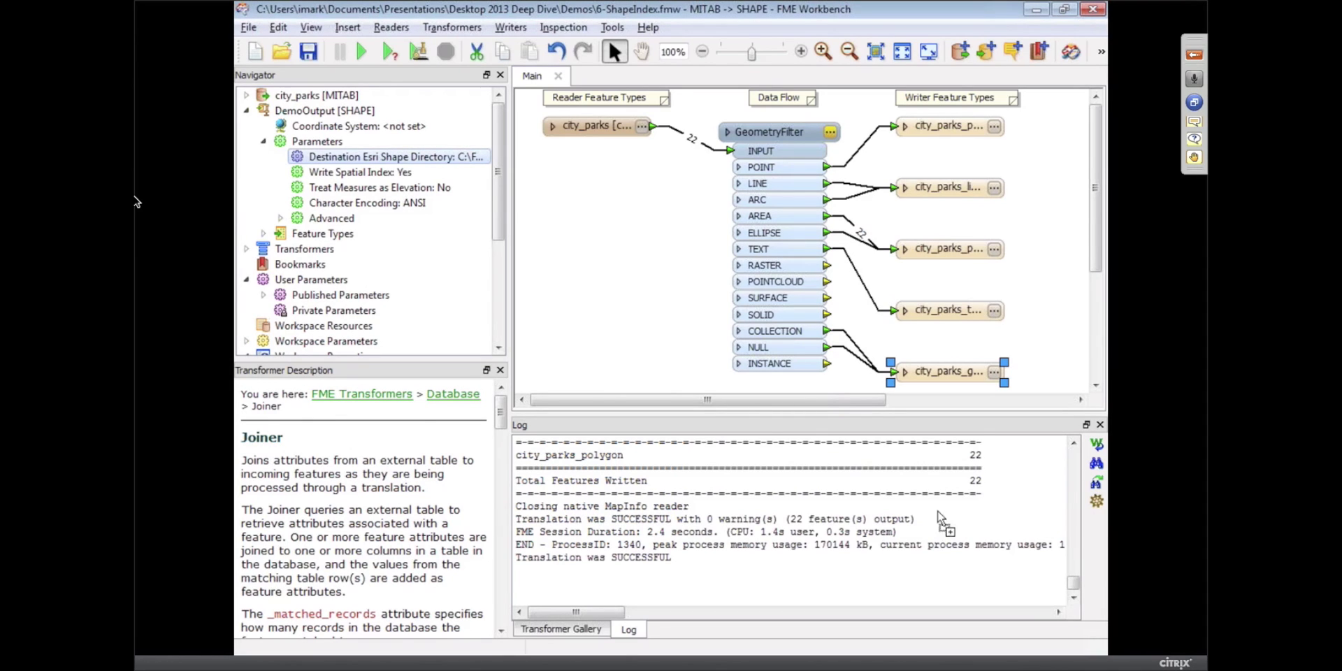
Discard the MITAB to SHAPE workspace, open 7-PostGIS3D.fmw, and shrink the Log pane
{"action": "key", "text": "ctrl+o"}
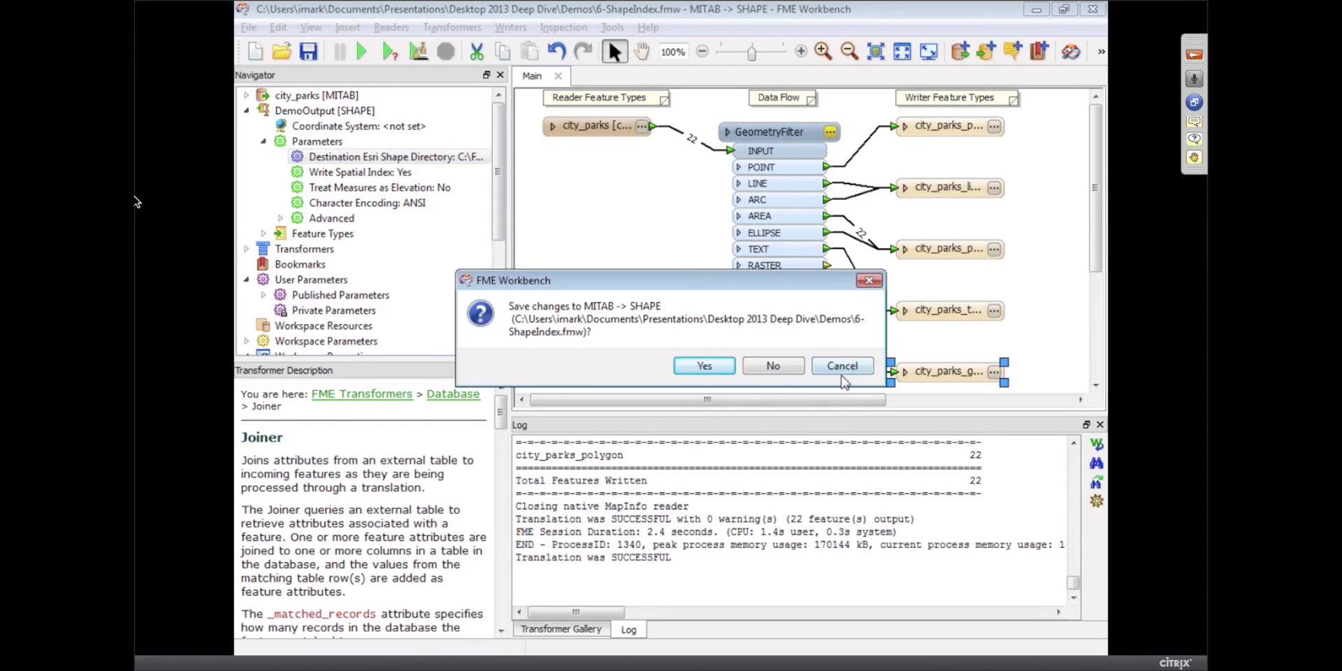
{"action": "left_click", "coordinate": [772, 365]}
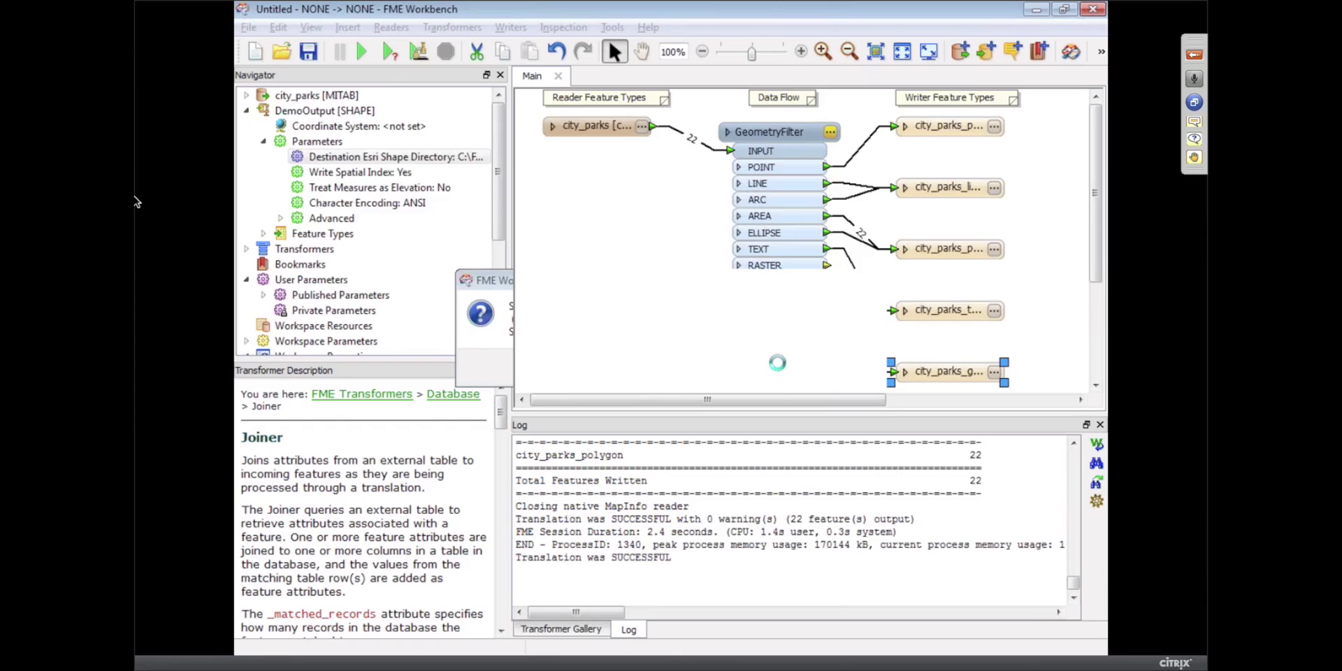
{"action": "left_click_drag", "start_coordinate": [888, 419], "coordinate": [892, 526]}
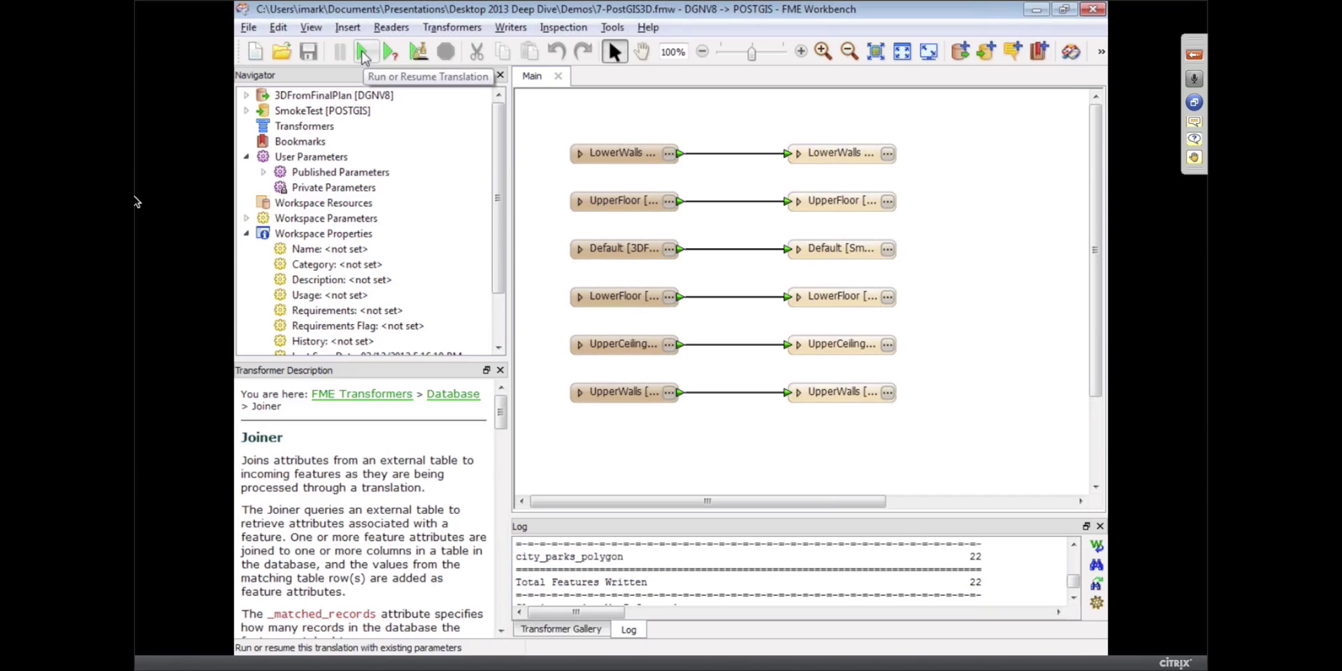
Run the DGN-to-PostGIS translation, accept the LowerWindows warning, then inspect the UpperWalls output
{"action": "left_click", "coordinate": [363, 52]}
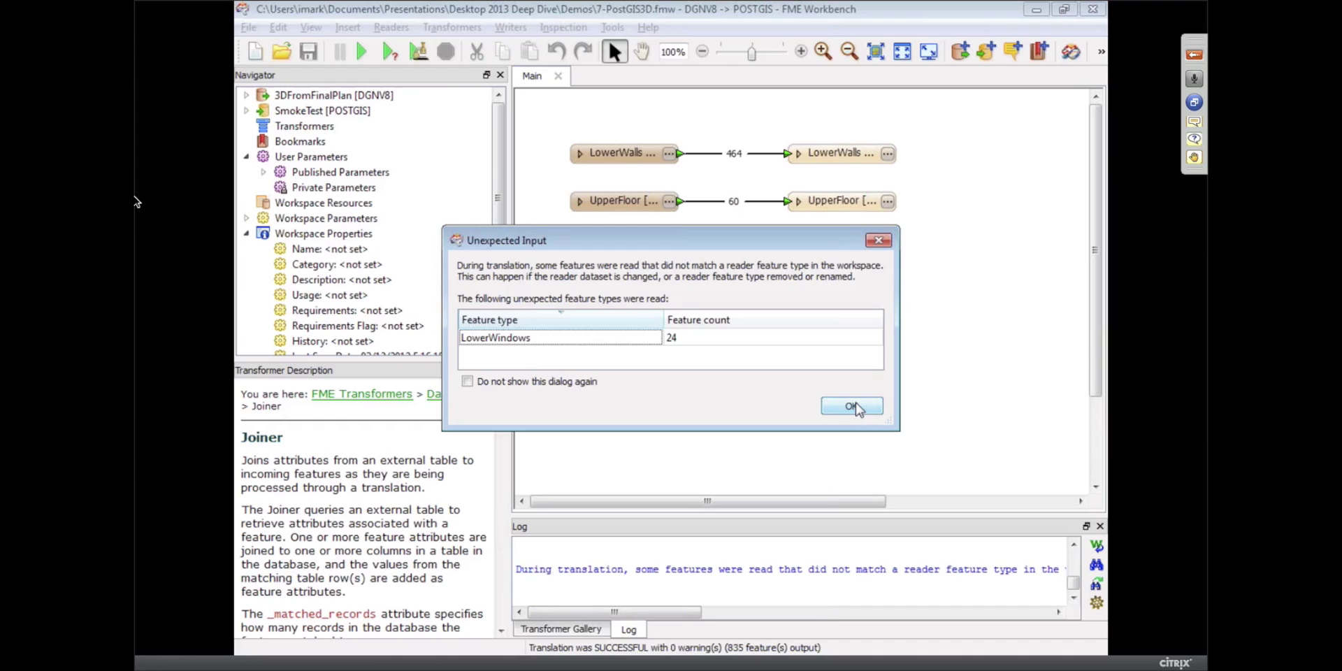
{"action": "left_click", "coordinate": [854, 408]}
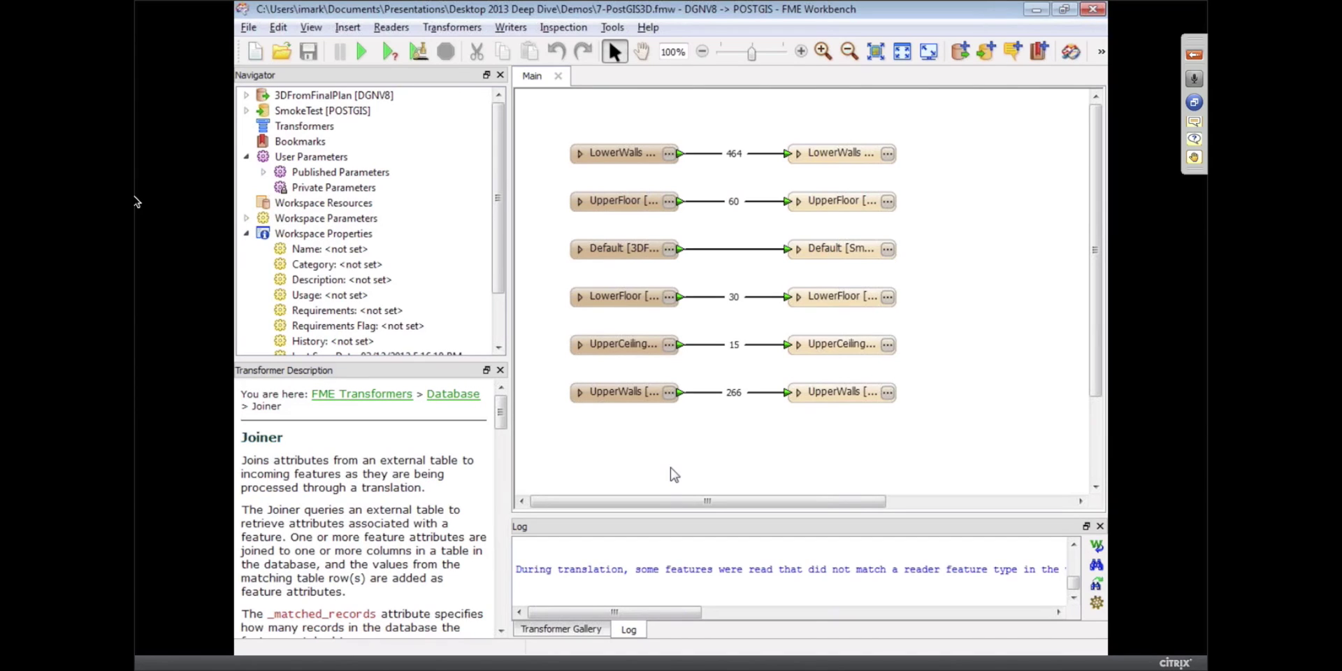
{"action": "left_click", "coordinate": [827, 394]}
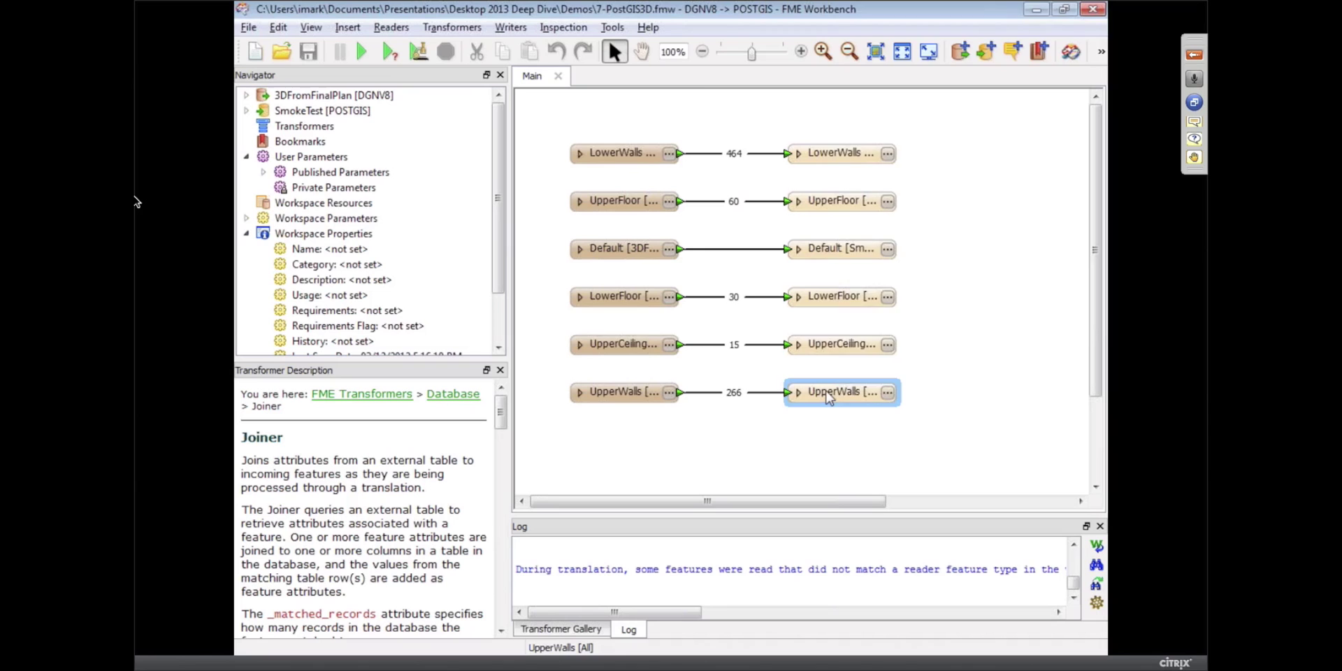
{"action": "right_click", "coordinate": [828, 396]}
{"action": "left_click", "coordinate": [879, 436]}
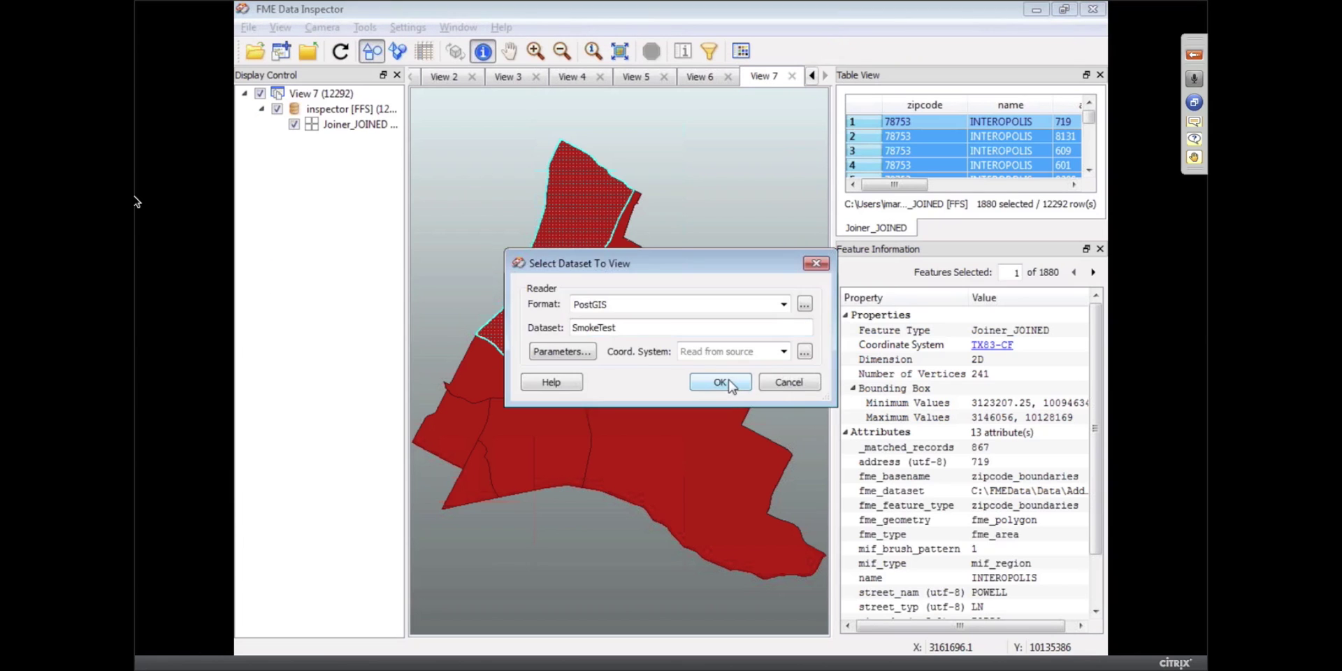
View SmokeTest's LowerFloor, LowerWalls, UpperCeiling, UpperFloor and UpperWalls tables in a new view
{"action": "left_click", "coordinate": [562, 351]}
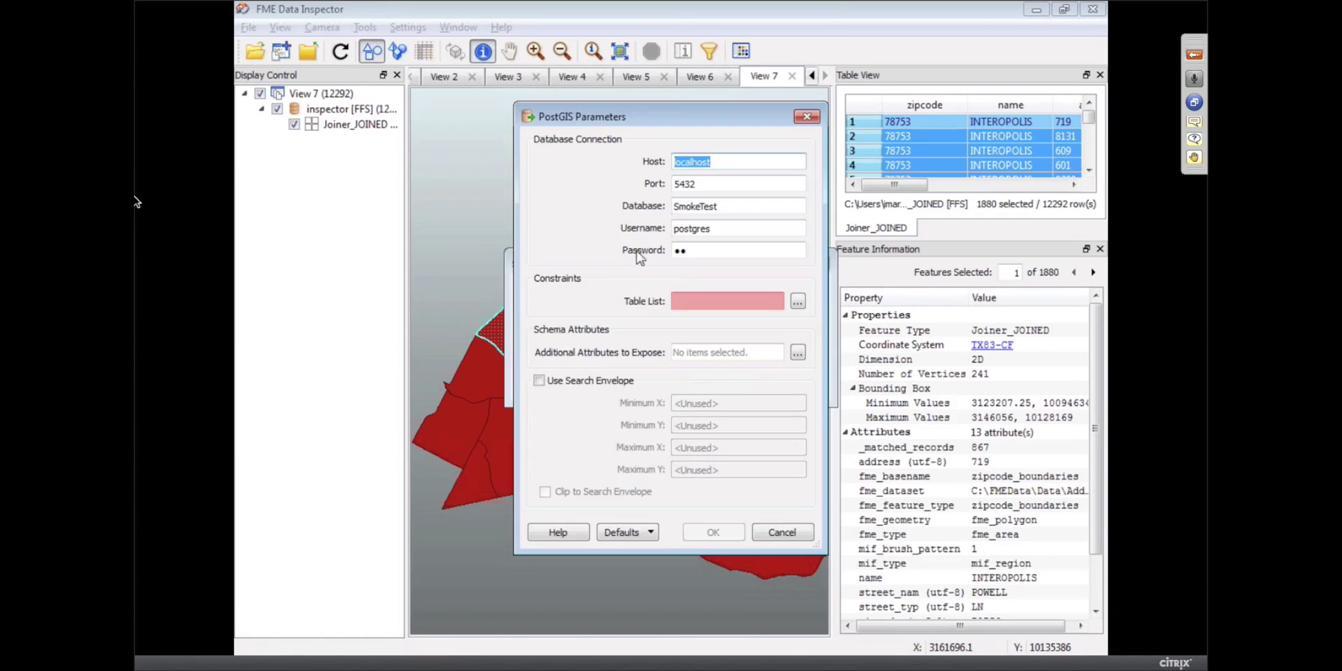
{"action": "left_click", "coordinate": [797, 301]}
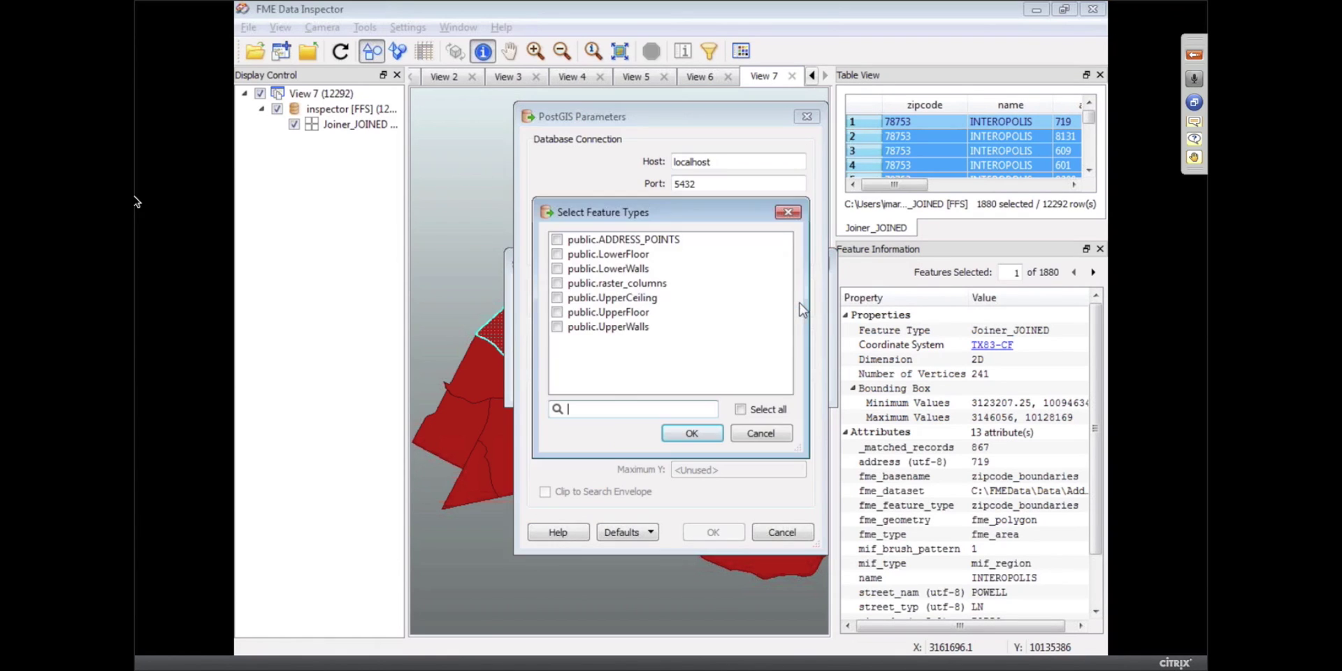
{"action": "left_click", "coordinate": [557, 255]}
{"action": "left_click", "coordinate": [557, 268]}
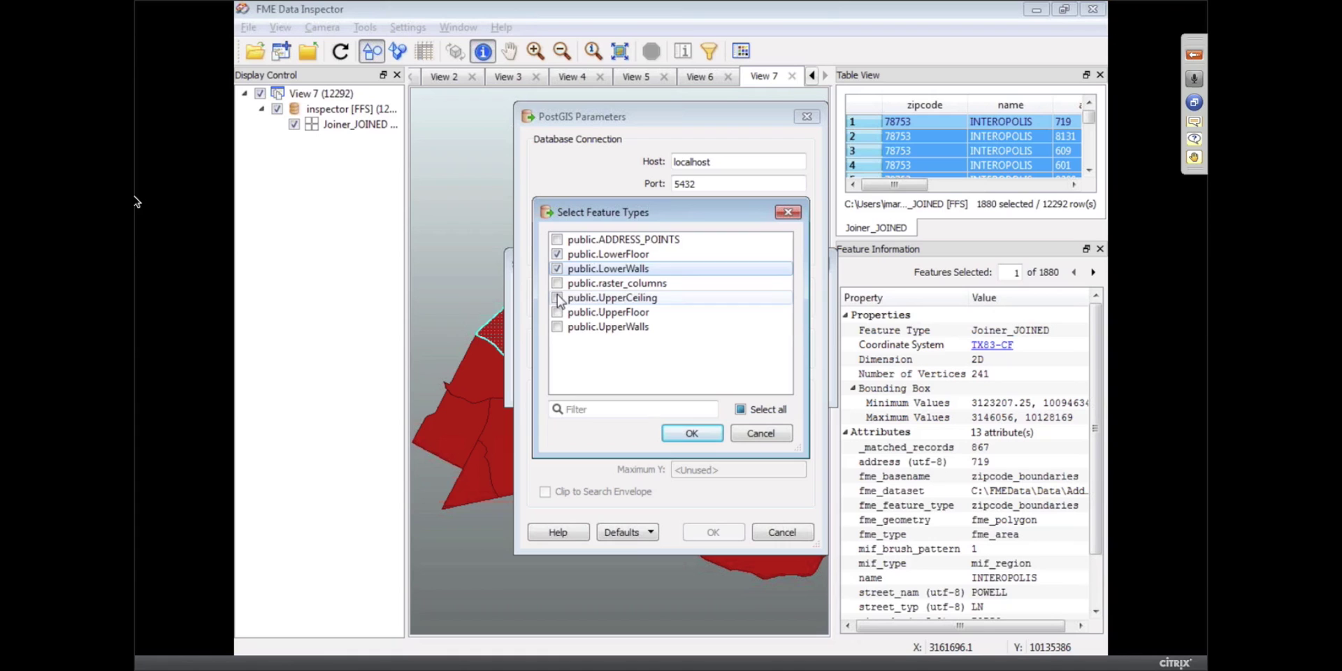
{"action": "left_click", "coordinate": [557, 297]}
{"action": "left_click", "coordinate": [557, 312]}
{"action": "left_click", "coordinate": [557, 326]}
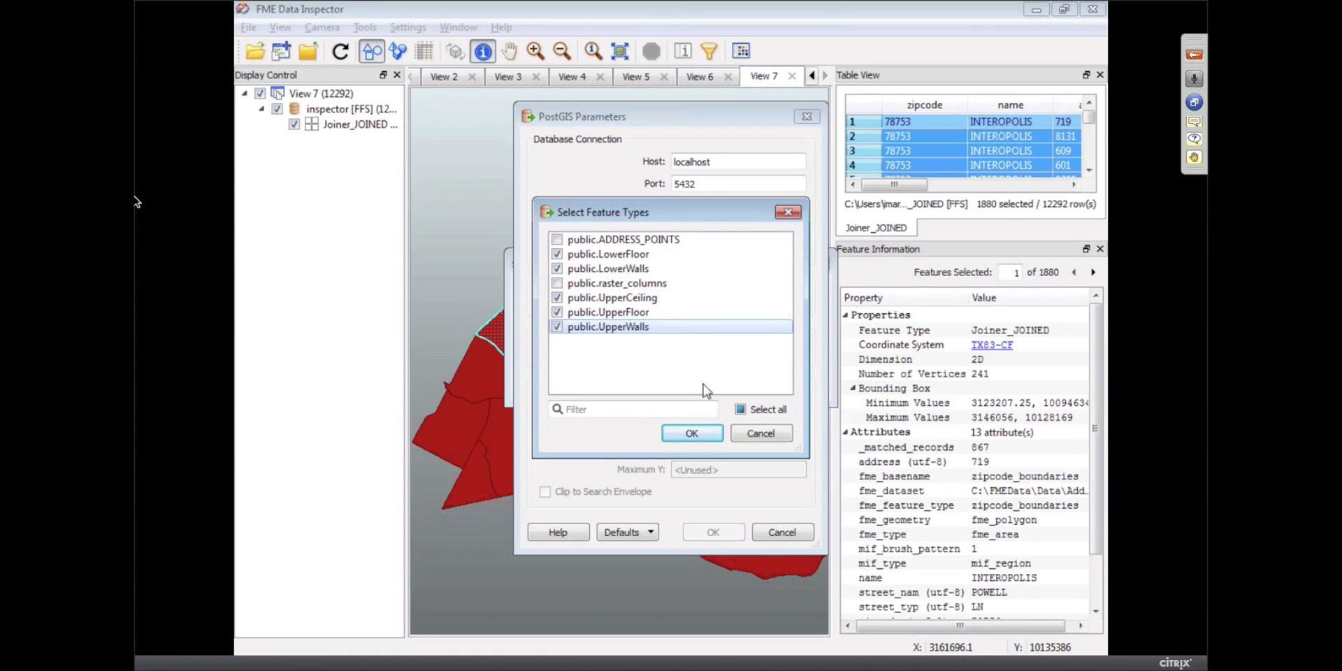
{"action": "left_click", "coordinate": [692, 433]}
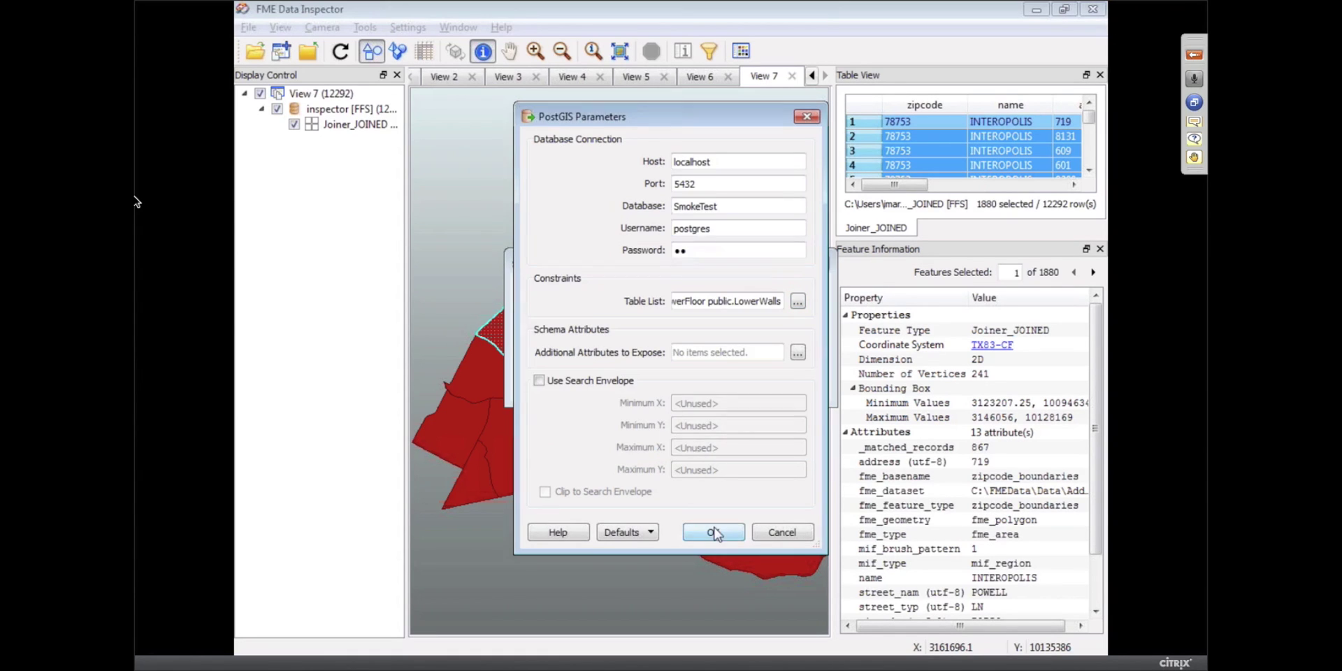
{"action": "left_click", "coordinate": [713, 533]}
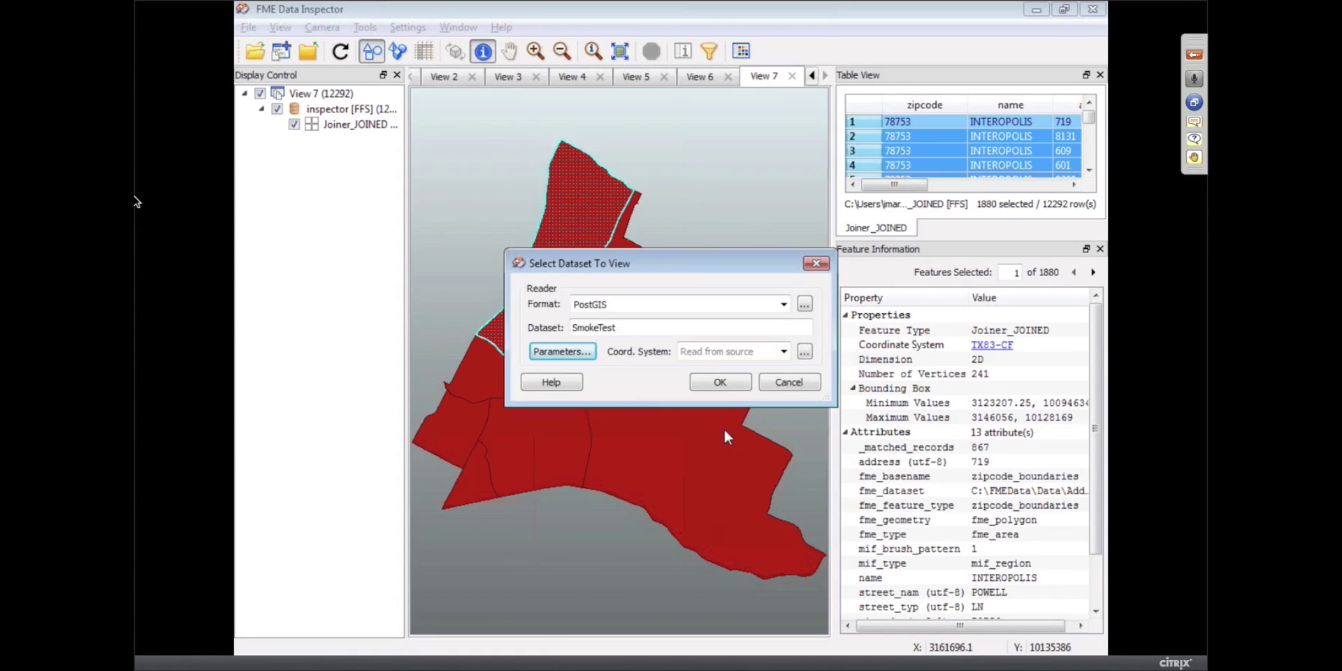
{"action": "left_click", "coordinate": [724, 381]}
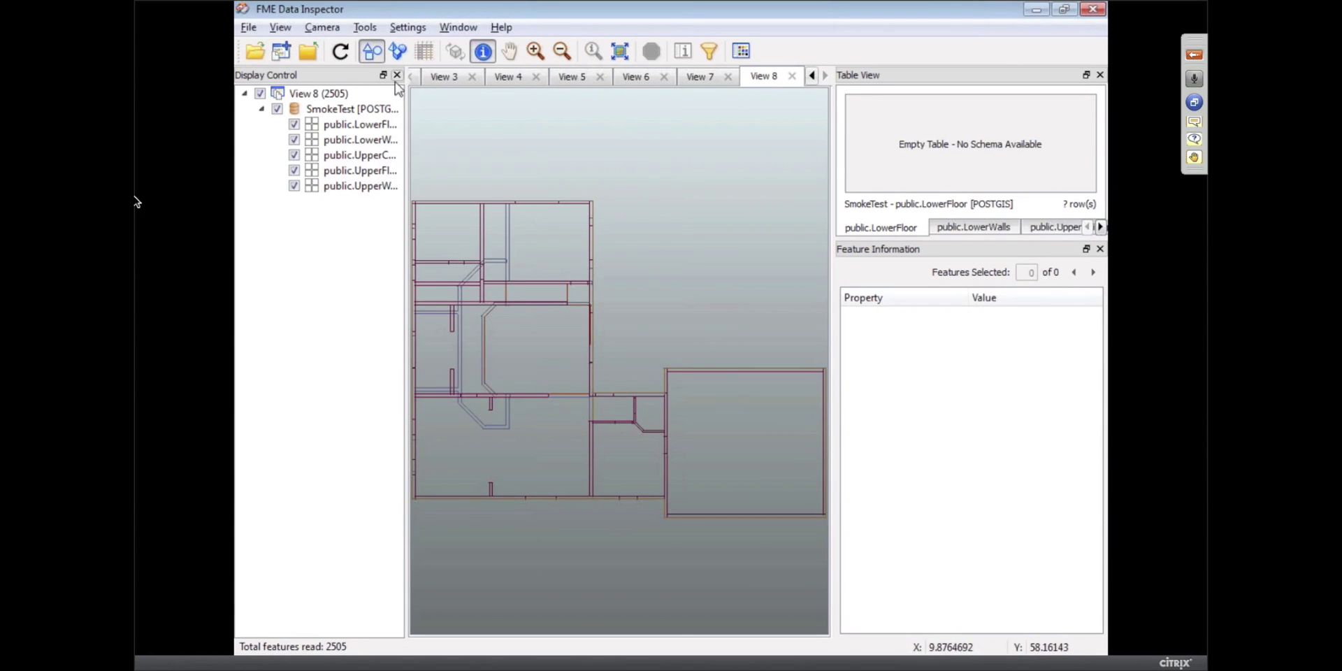
Orbit the building model to an oblique 3D perspective, then return to FME Workbench
{"action": "left_click", "coordinate": [398, 51]}
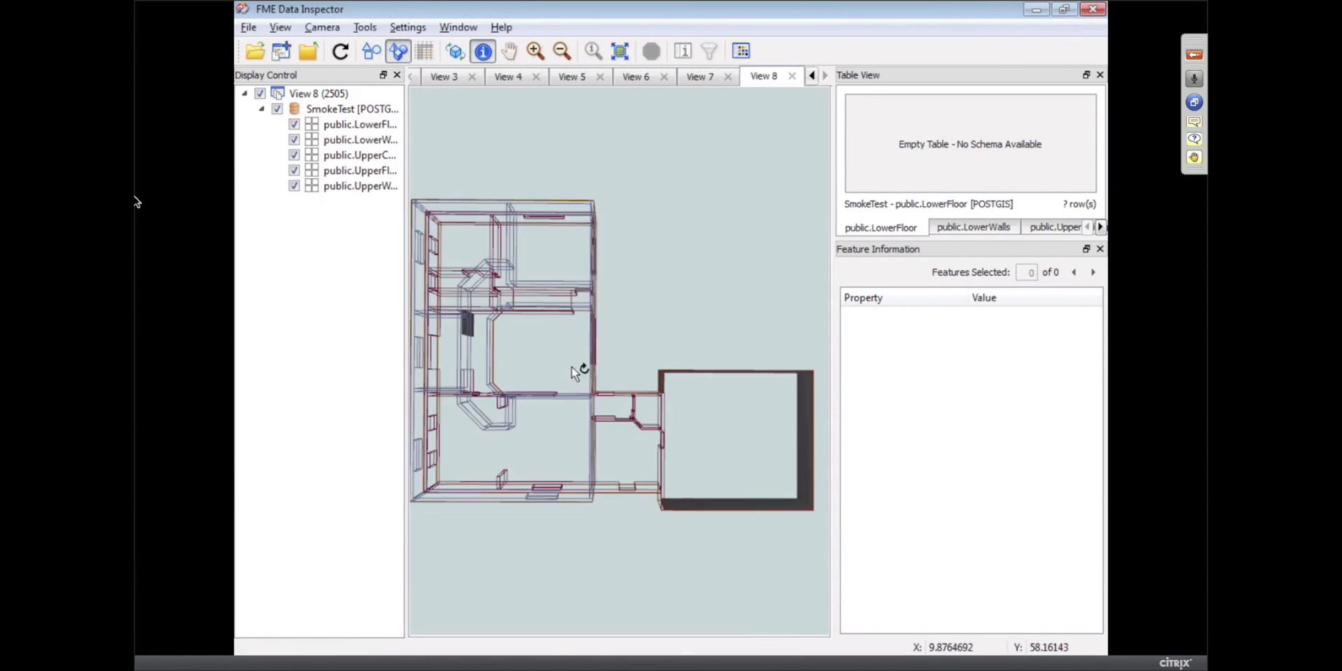
{"action": "left_click_drag", "start_coordinate": [572, 371], "coordinate": [616, 427]}
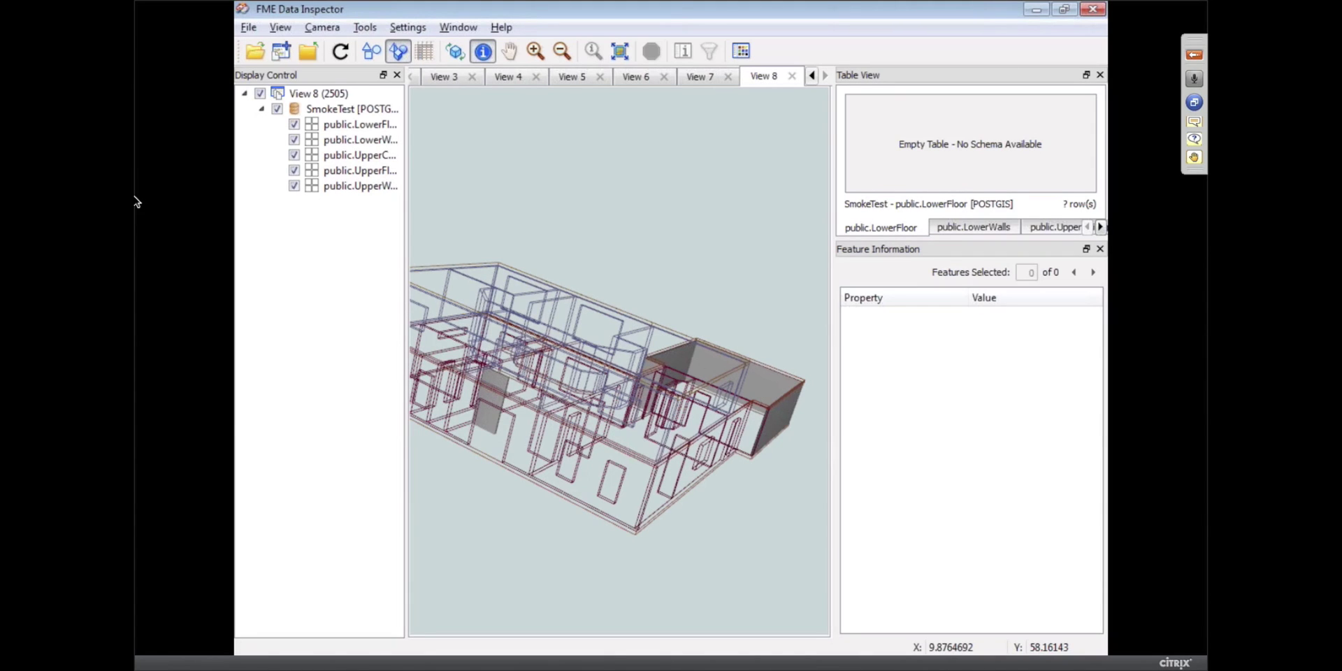
{"action": "key", "text": "alt+Tab"}
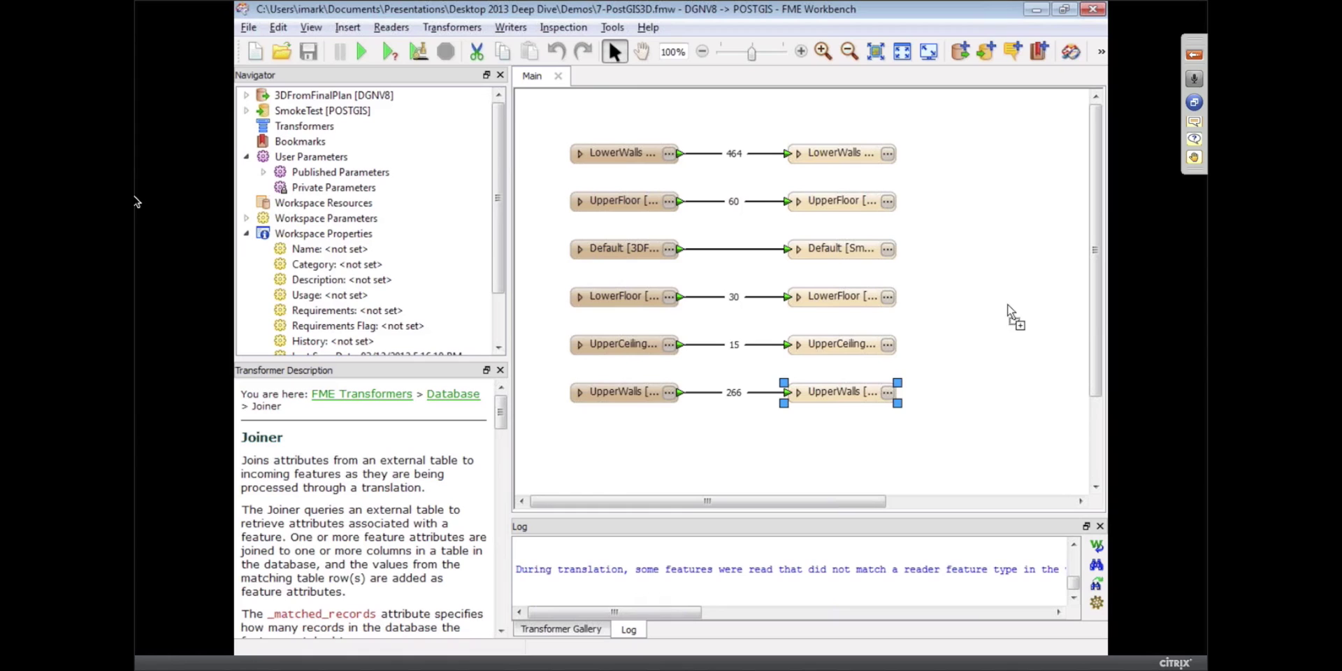
Open the GeoTIFF-to-PostGIS raster workspace and start its translation
{"action": "left_click_drag", "start_coordinate": [1008, 304], "coordinate": [1007, 304]}
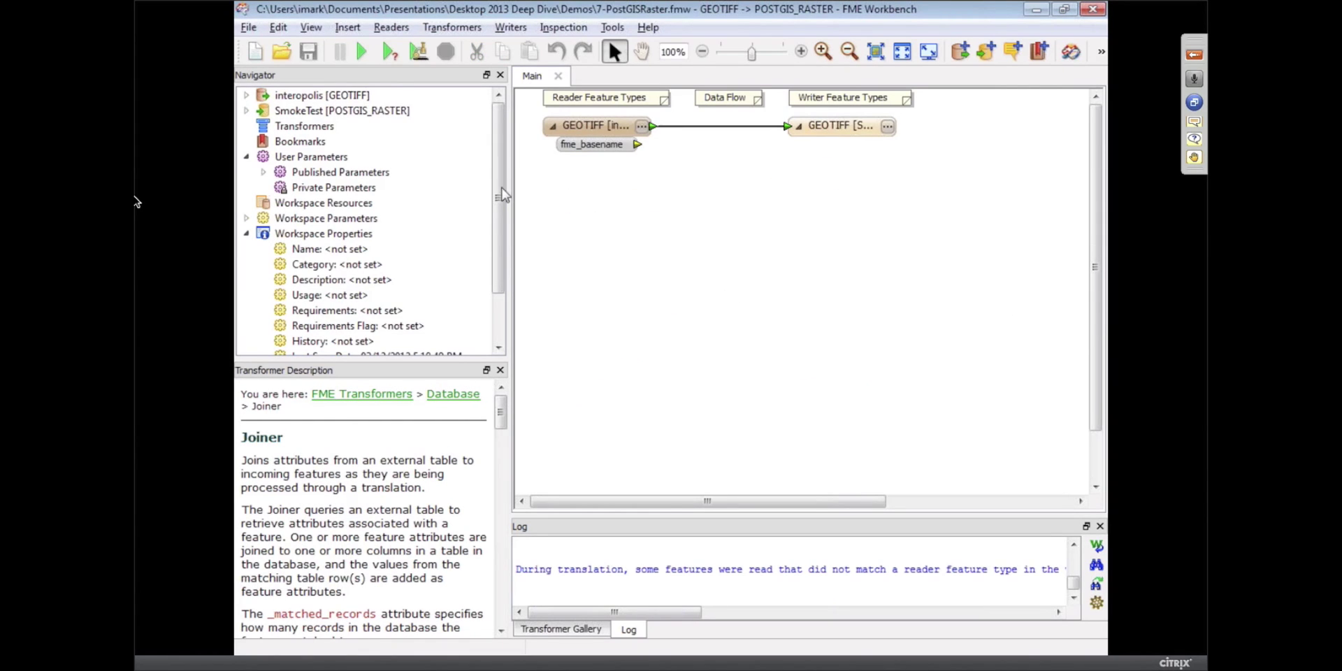
{"action": "left_click", "coordinate": [362, 51]}
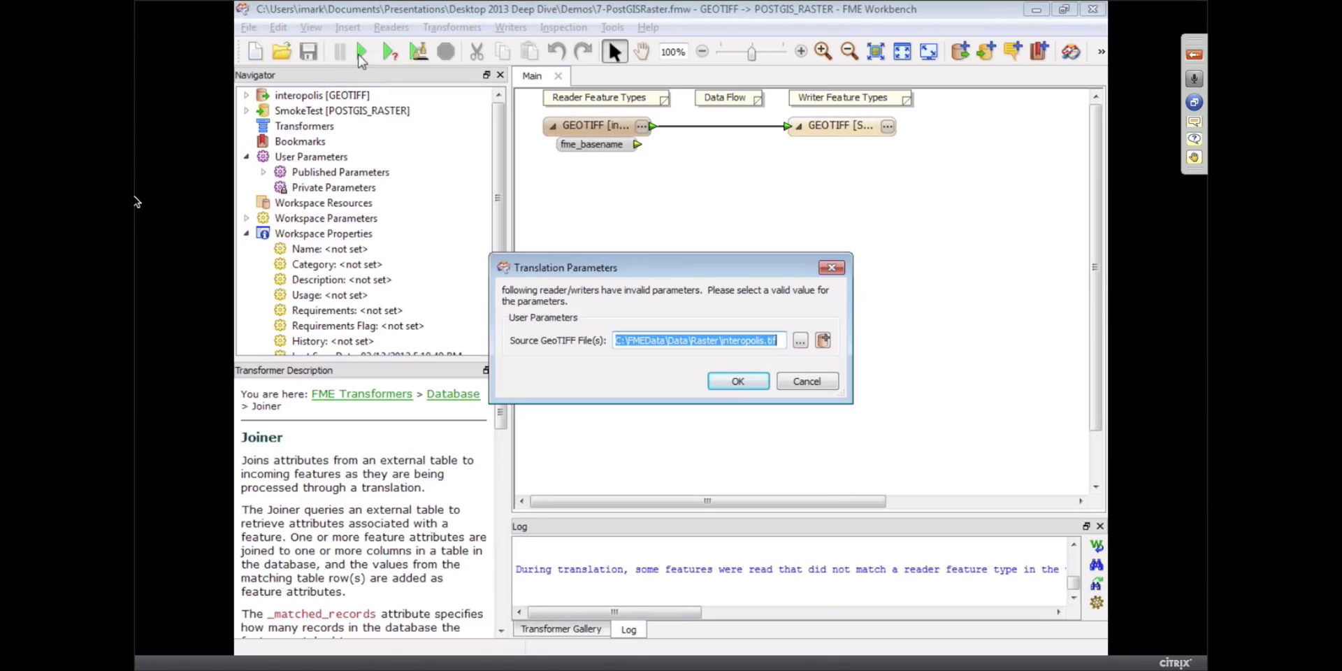
{"action": "left_click", "coordinate": [801, 343]}
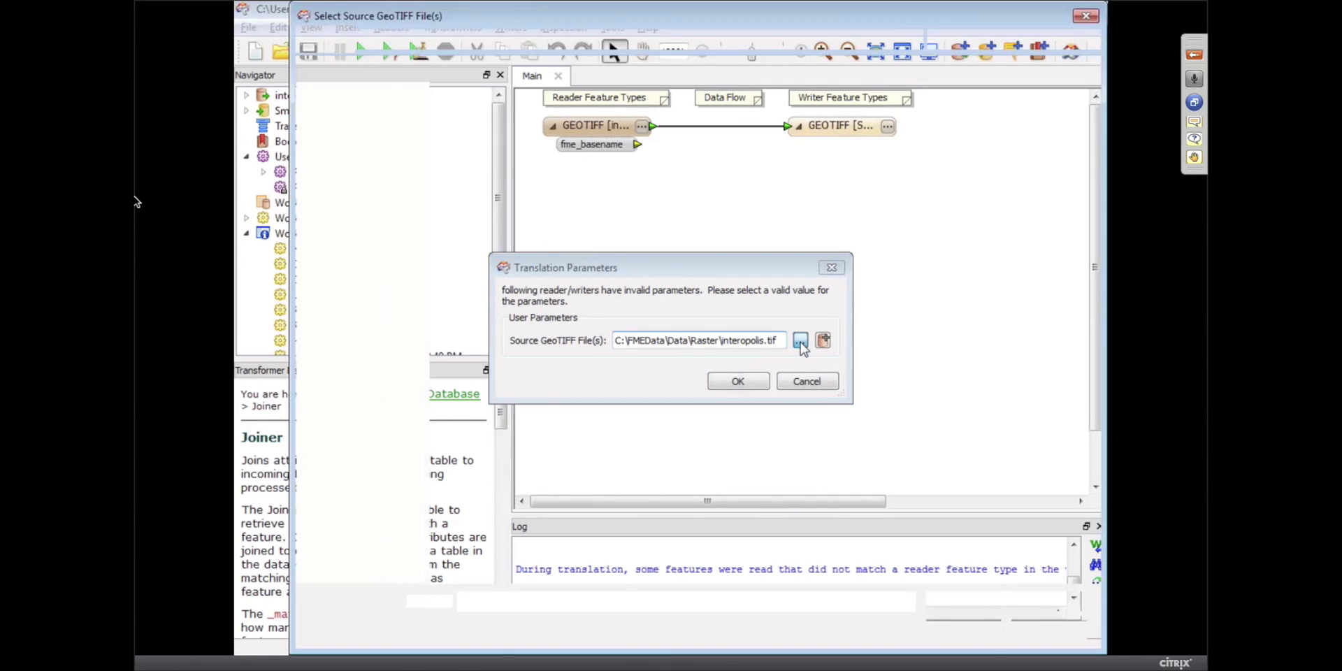
Use C:\olddata\FMEData\Data\Raster\interopolis.tif as the source GeoTIFF and run the translation
{"action": "left_click", "coordinate": [497, 39]}
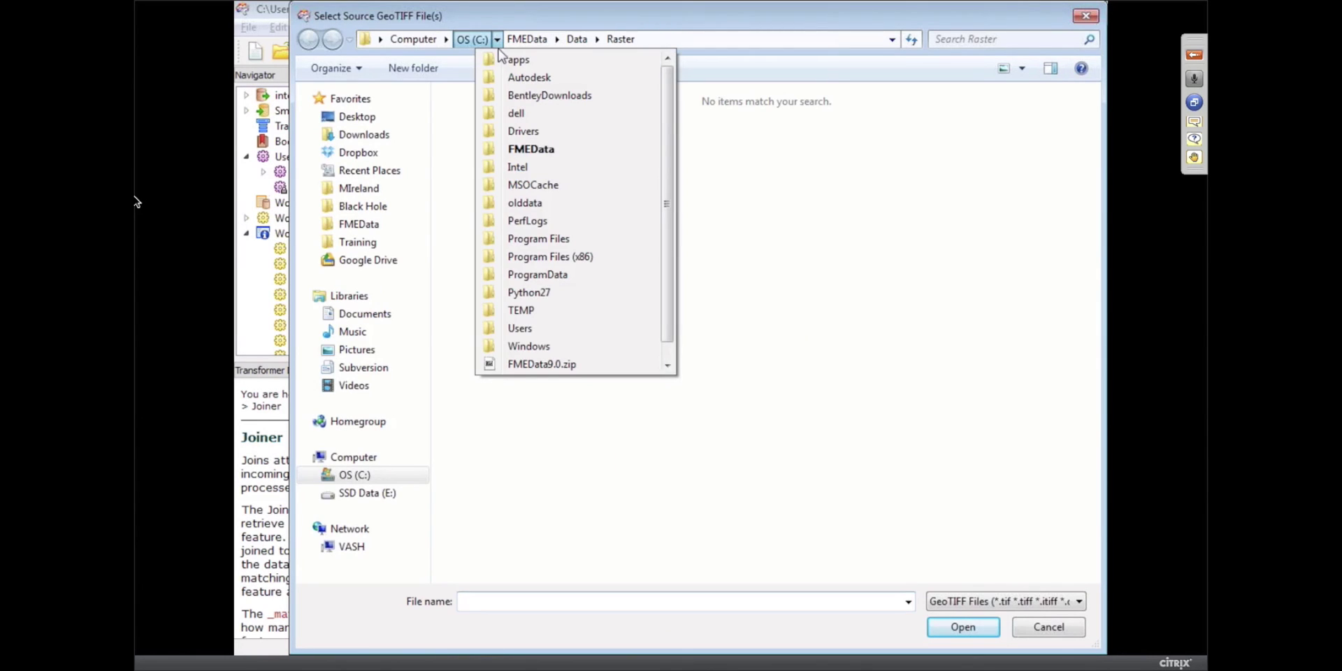
{"action": "left_click", "coordinate": [521, 208]}
{"action": "double_click", "coordinate": [482, 119]}
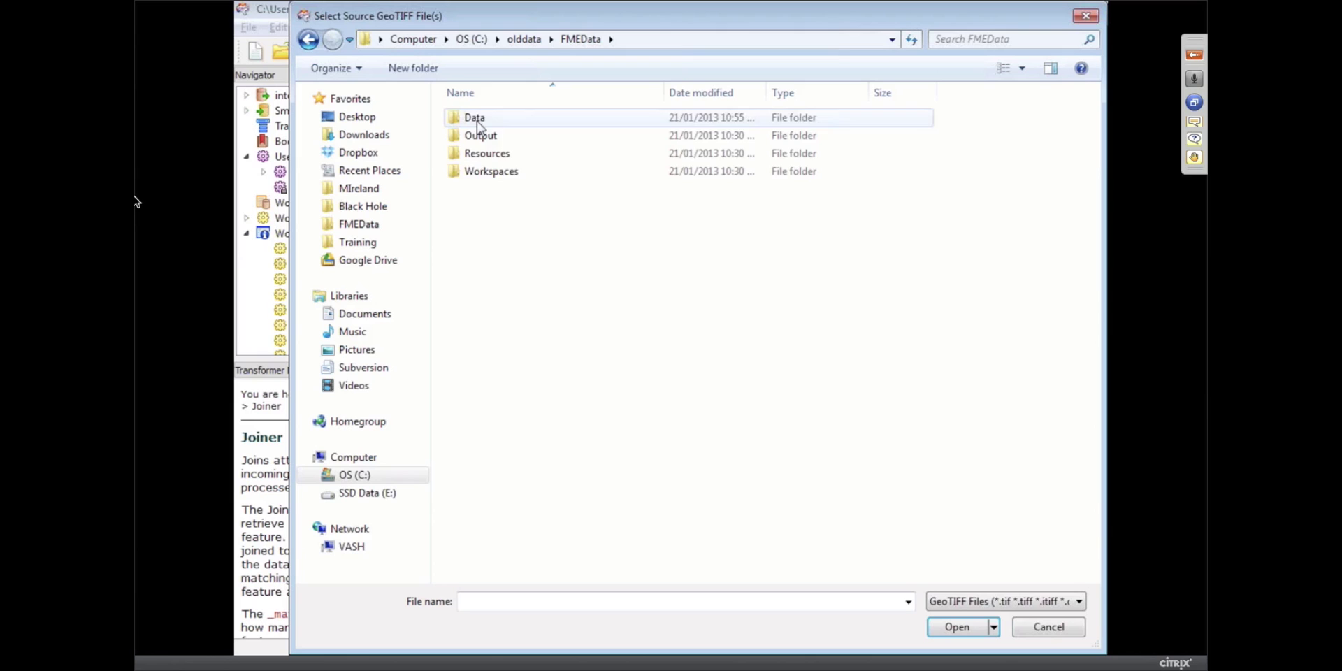
{"action": "double_click", "coordinate": [477, 122]}
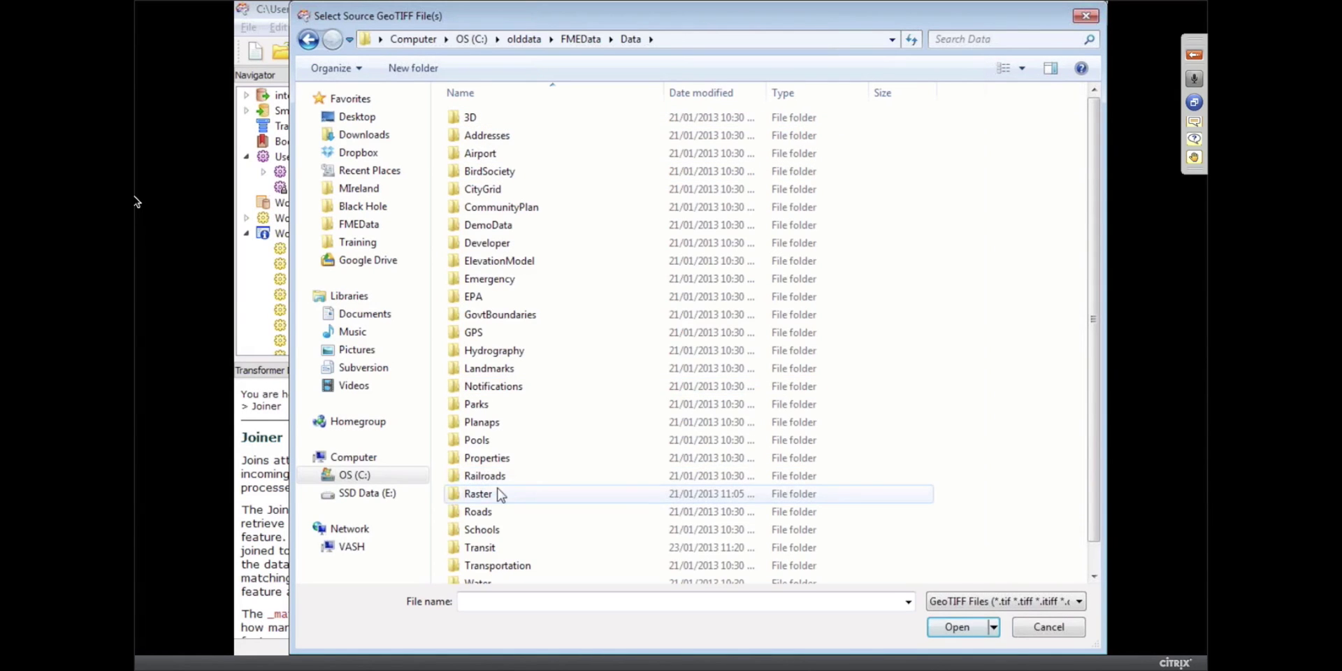
{"action": "double_click", "coordinate": [478, 494]}
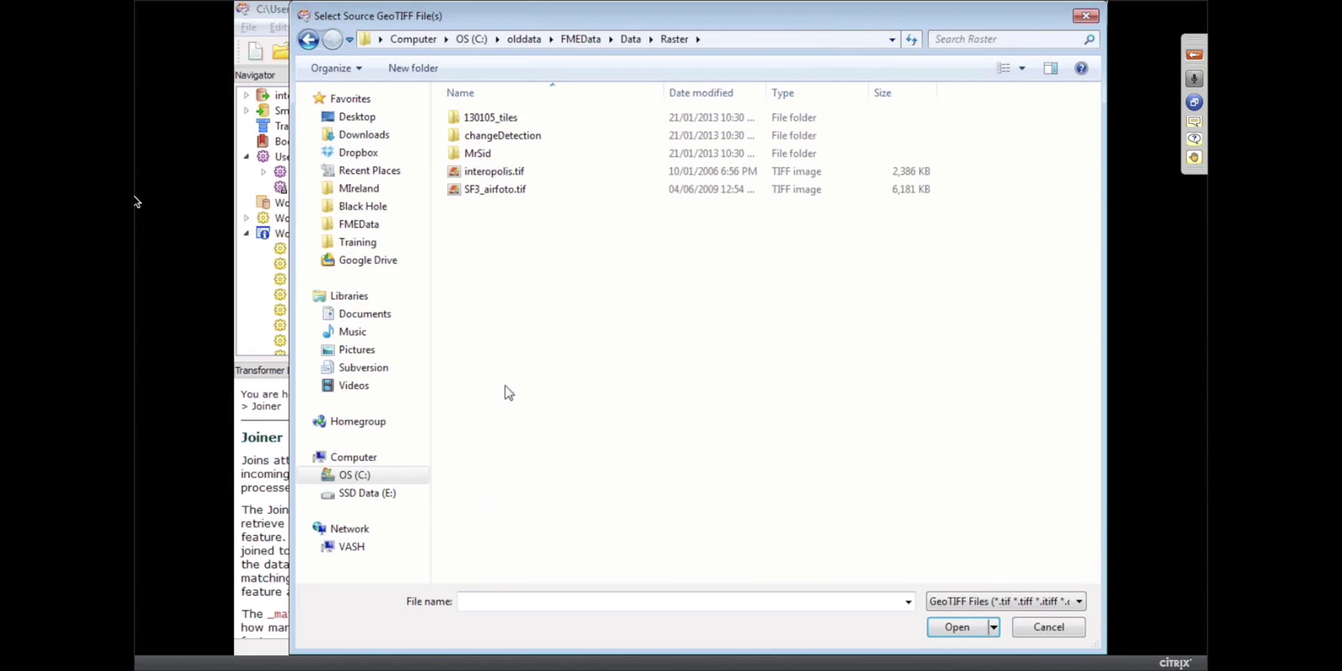
{"action": "double_click", "coordinate": [501, 175]}
{"action": "left_click", "coordinate": [738, 382]}
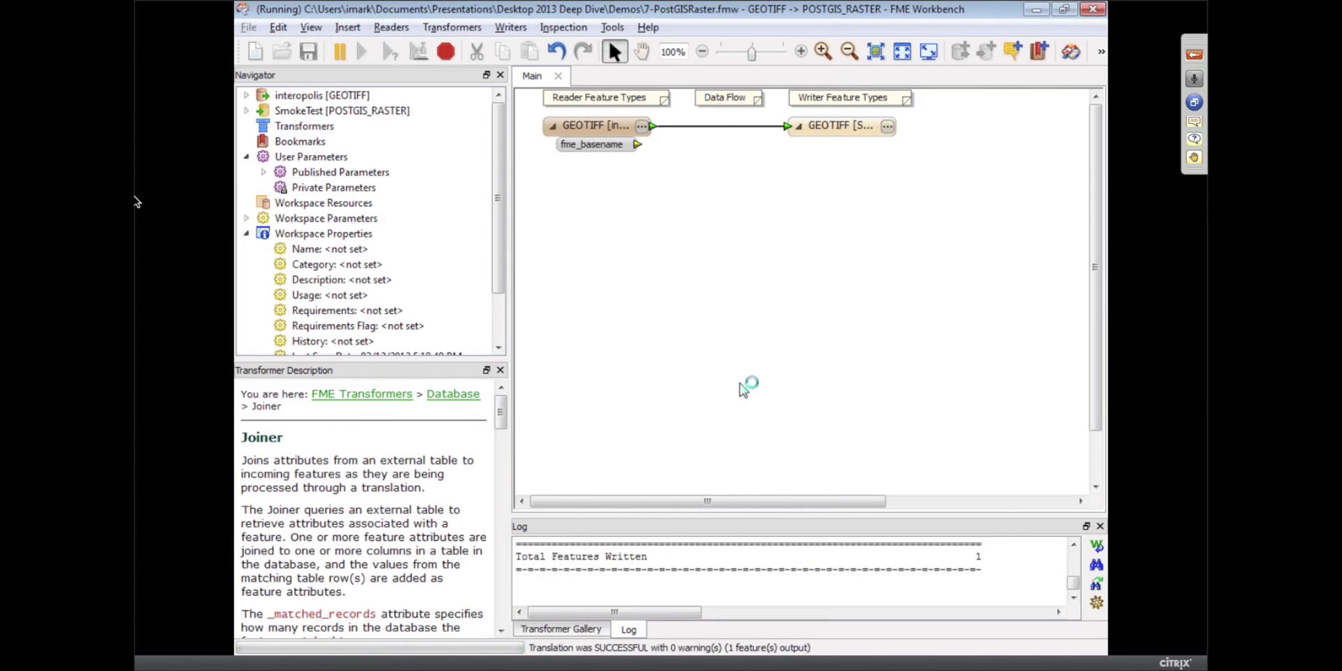
Enlarge the log pane to review the translation results
{"action": "left_click_drag", "start_coordinate": [755, 518], "coordinate": [717, 260]}
{"action": "scroll", "coordinate": [733, 427], "scroll_direction": "up", "scroll_amount": 7}
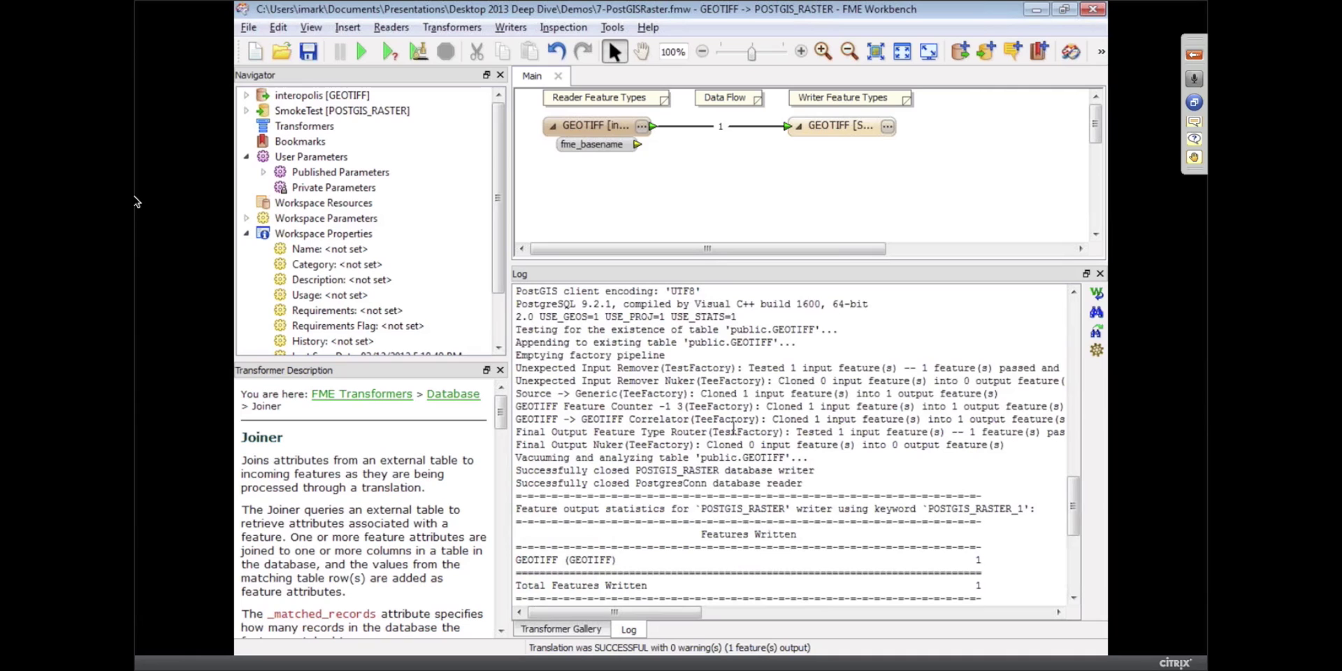
{"action": "scroll", "coordinate": [732, 425], "scroll_direction": "up", "scroll_amount": 7}
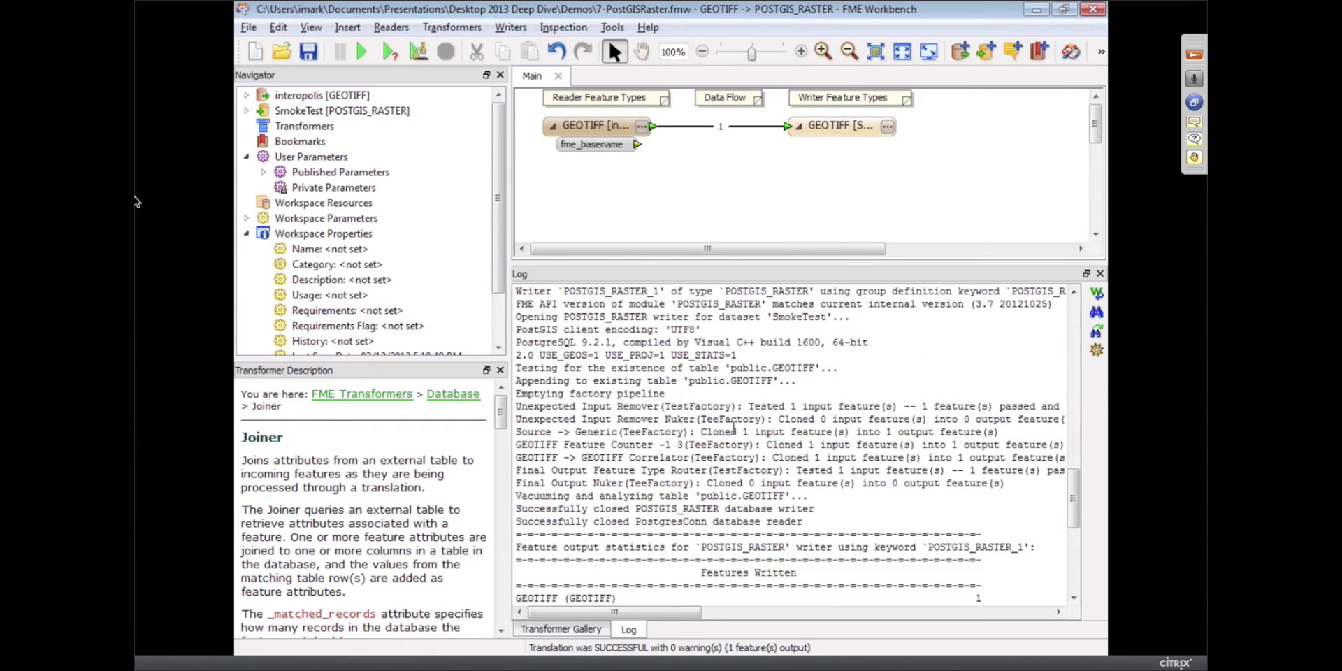
Set the GEOTIFF writer's Maximum Bytes per Raster to 11 and rerun the translation
{"action": "left_click", "coordinate": [887, 127]}
{"action": "left_click", "coordinate": [887, 127]}
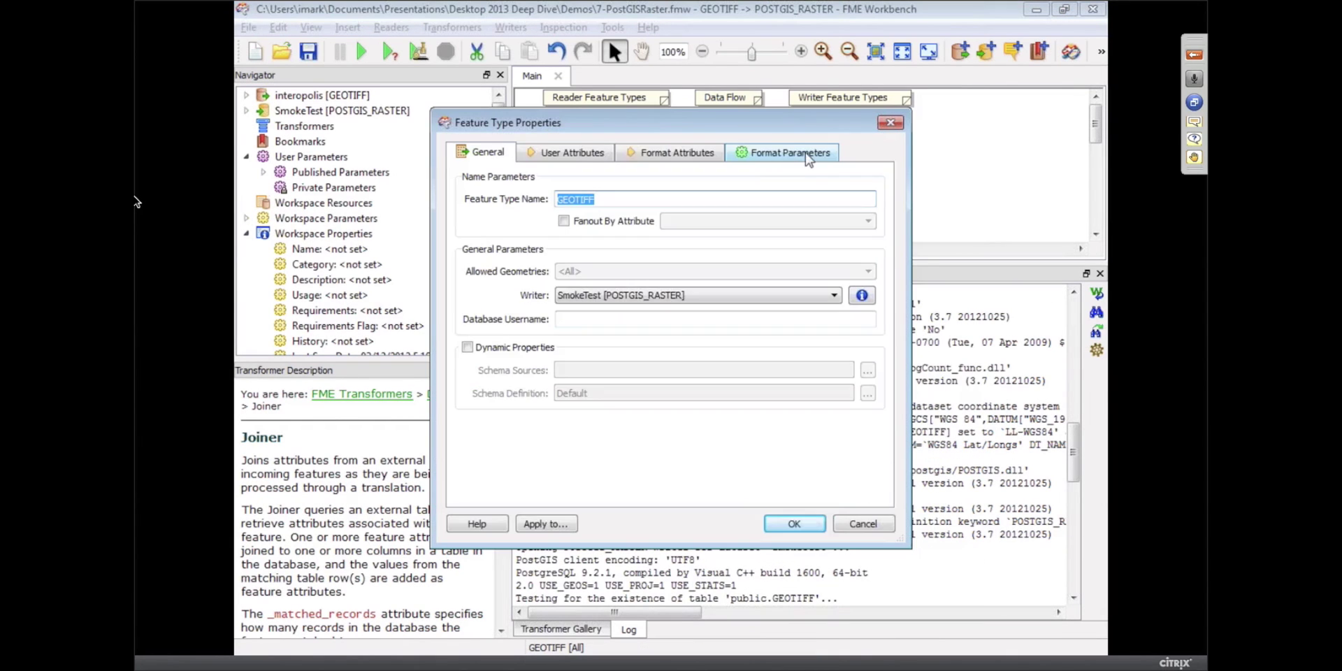
{"action": "left_click", "coordinate": [797, 152]}
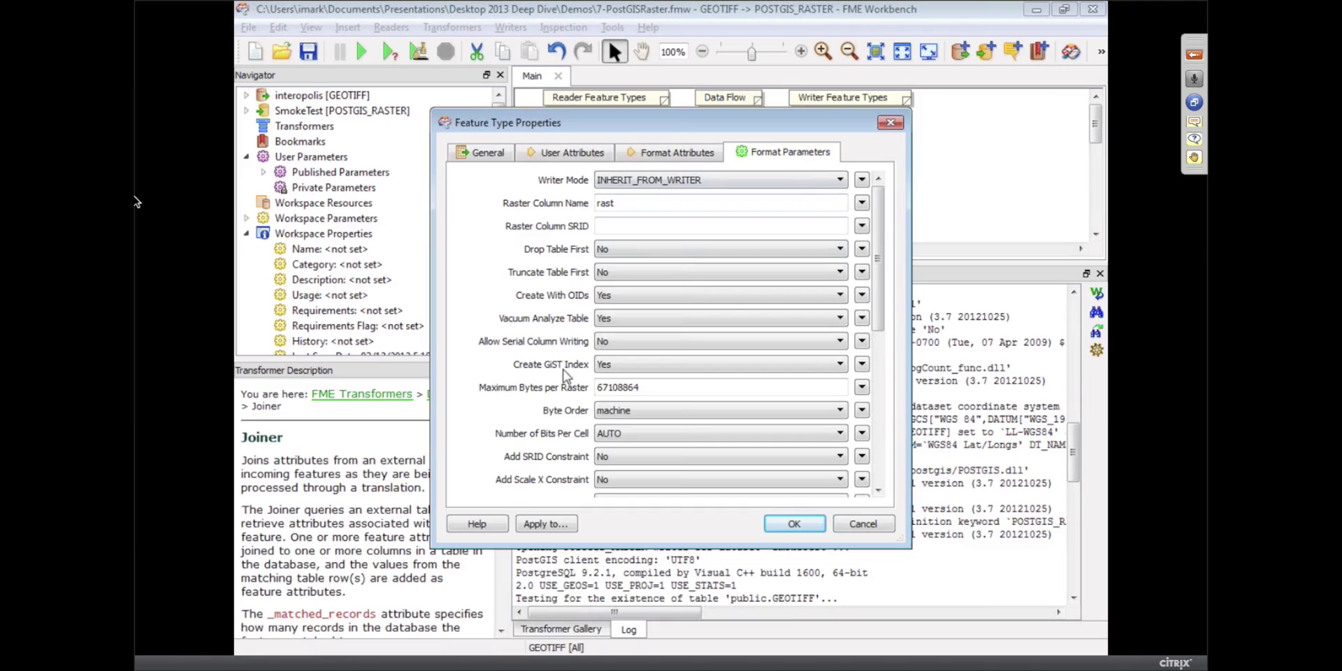
{"action": "double_click", "coordinate": [654, 387]}
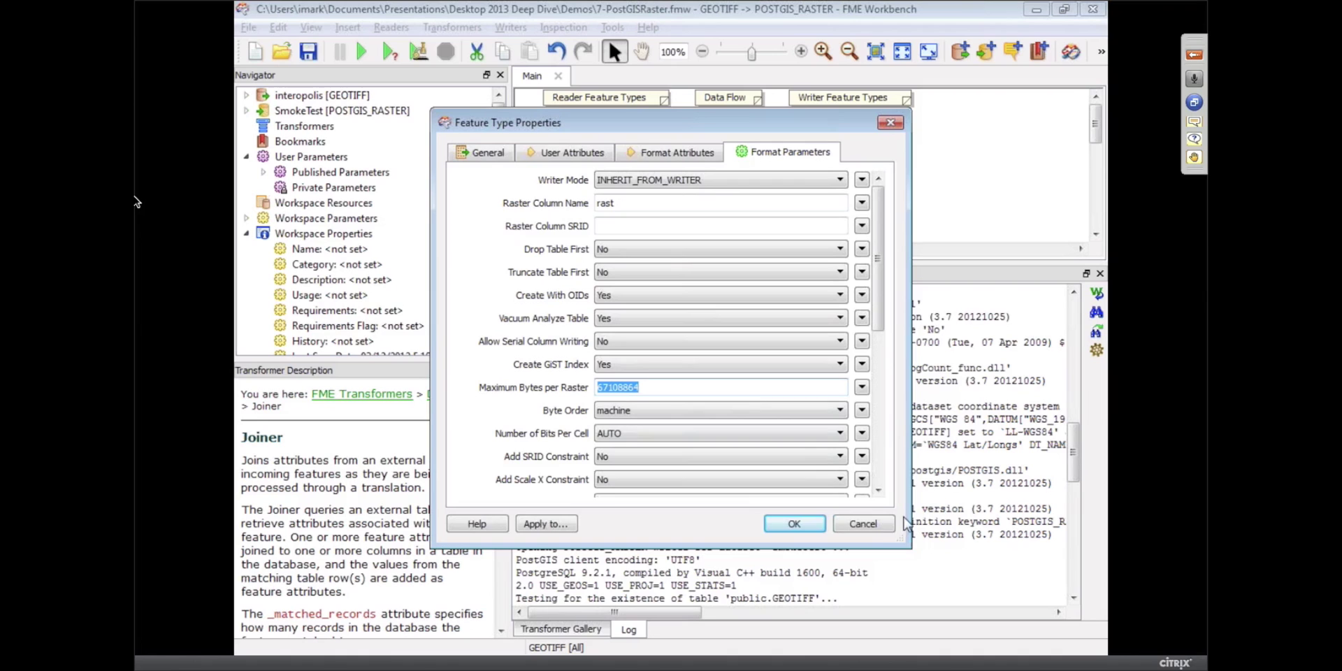
{"action": "type", "text": "11"}
{"action": "left_click", "coordinate": [807, 529]}
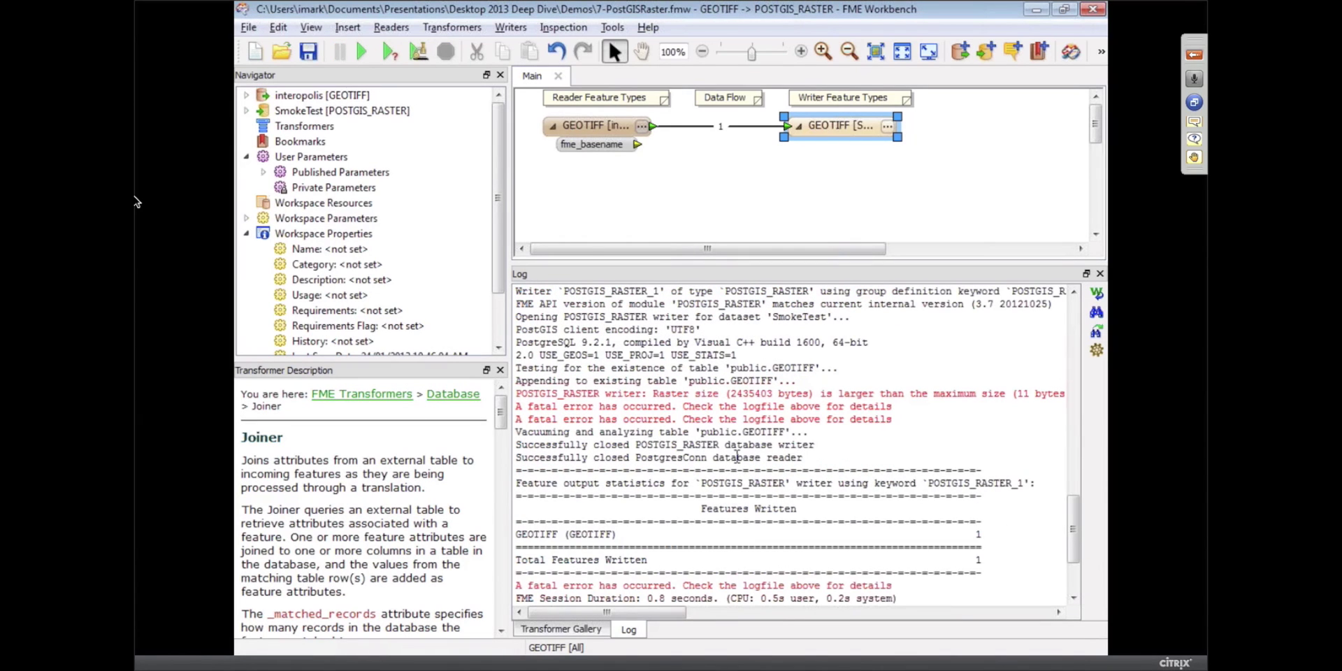
Copy the reported raster size 2435403 from the log error
{"action": "double_click", "coordinate": [749, 394]}
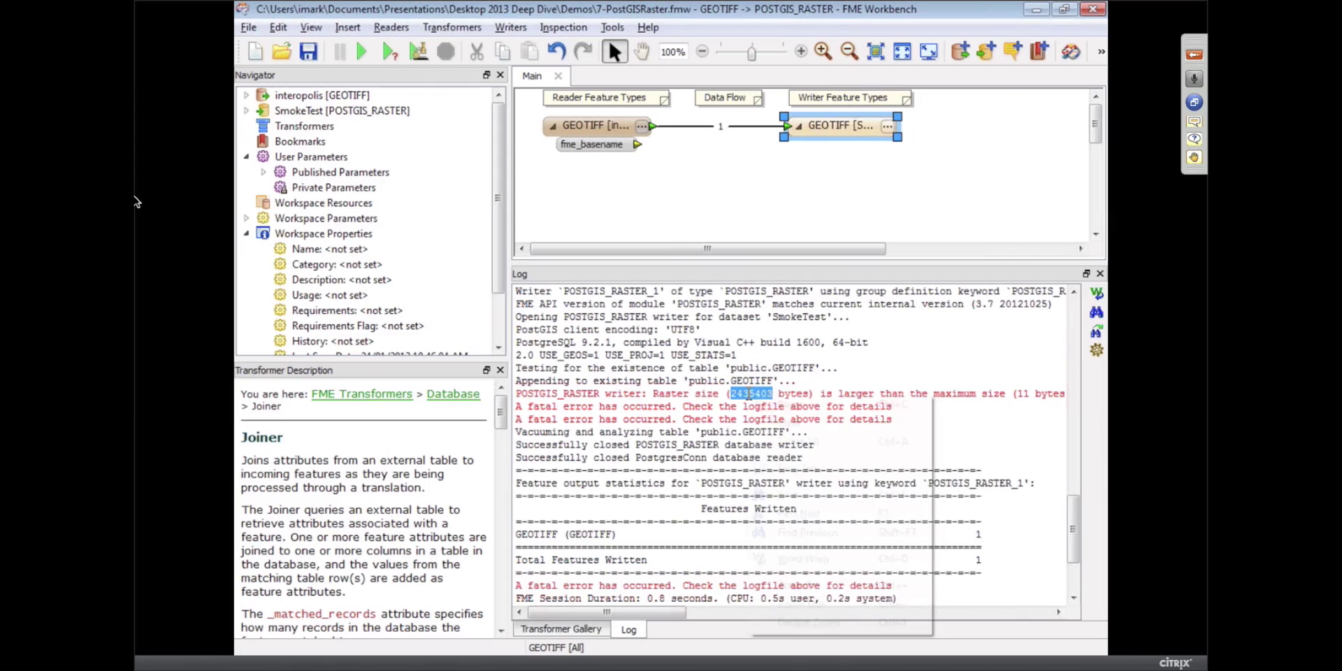
{"action": "right_click", "coordinate": [750, 393]}
{"action": "left_click", "coordinate": [776, 409]}
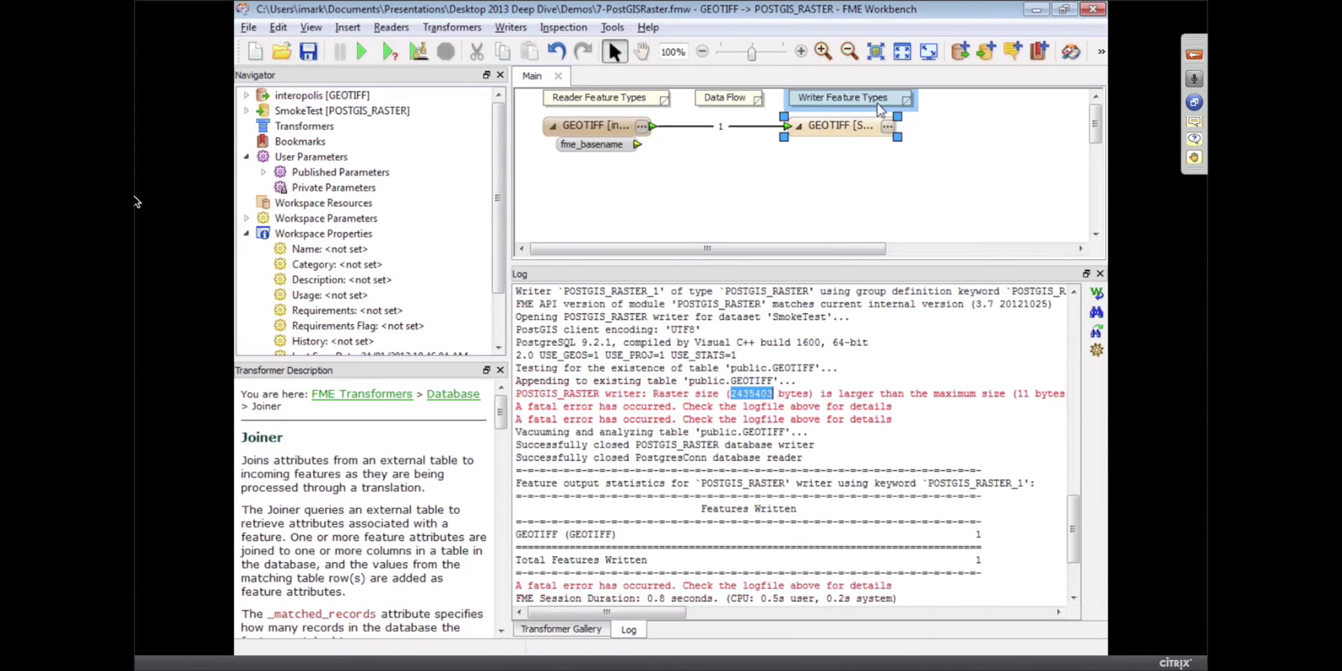
Paste 2435403 into the writer's Maximum Bytes per Raster and rerun the translation
{"action": "left_click", "coordinate": [887, 126]}
{"action": "left_click", "coordinate": [790, 153]}
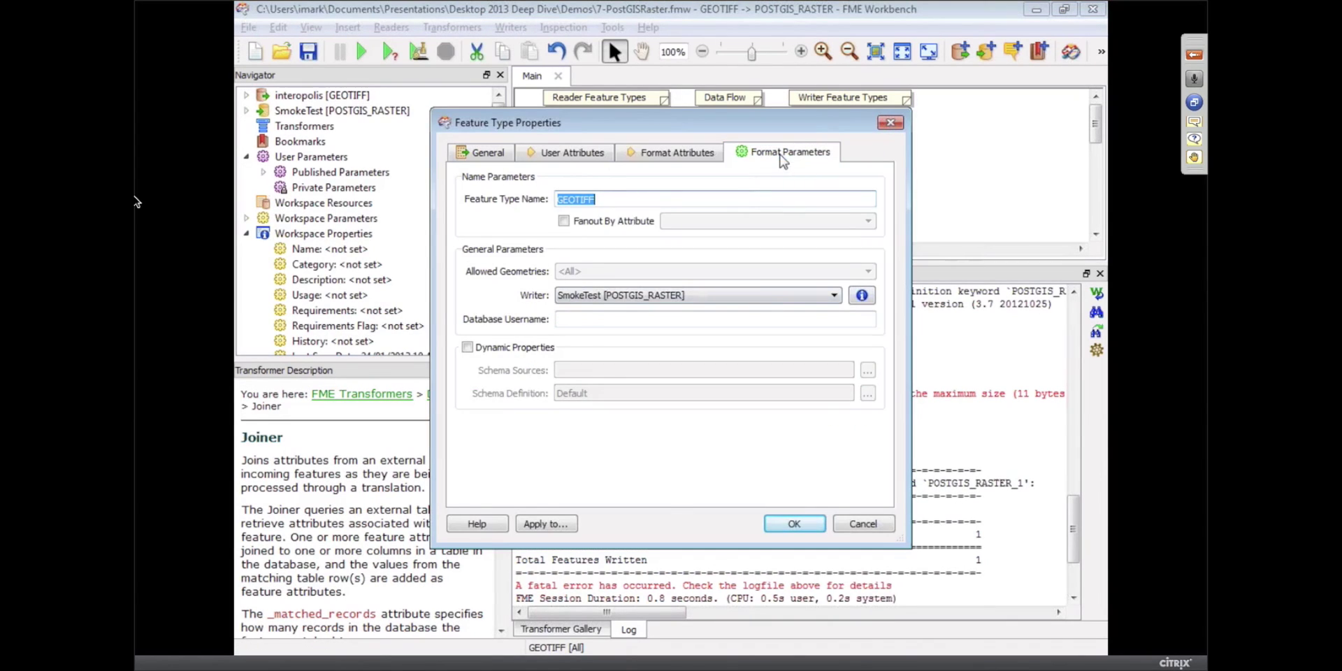
{"action": "double_click", "coordinate": [615, 387]}
{"action": "right_click", "coordinate": [615, 386]}
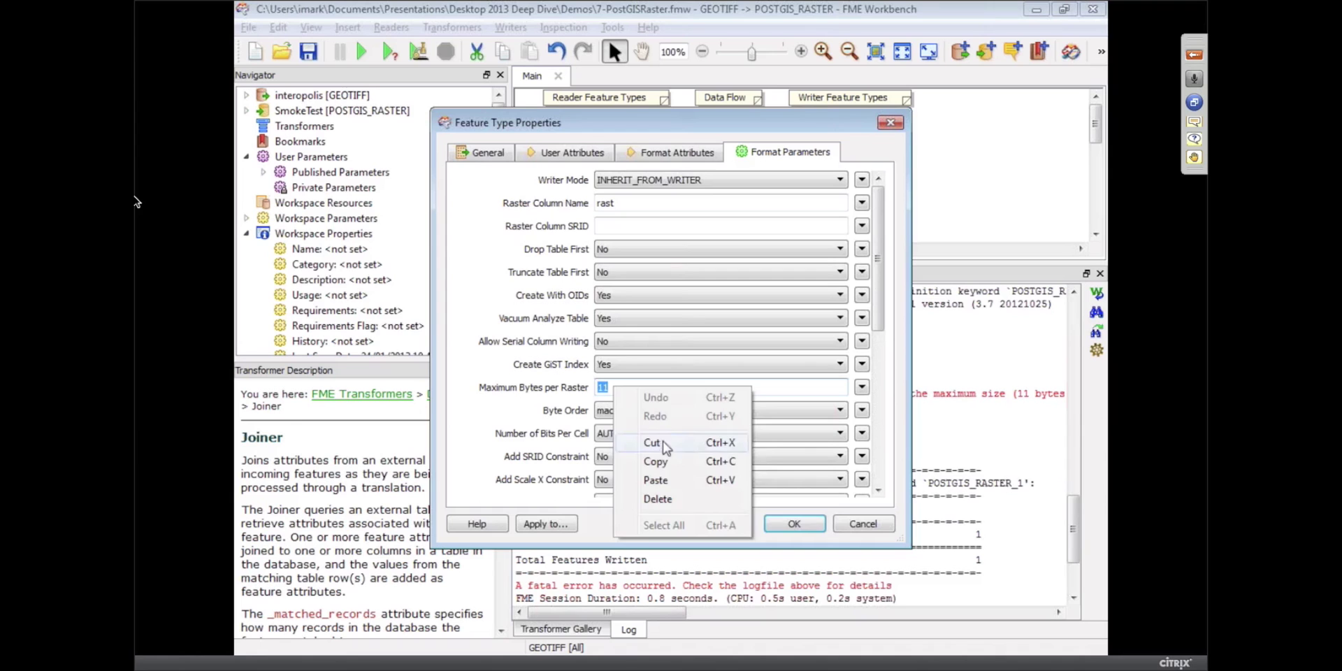
{"action": "left_click", "coordinate": [699, 480]}
{"action": "left_click", "coordinate": [793, 523]}
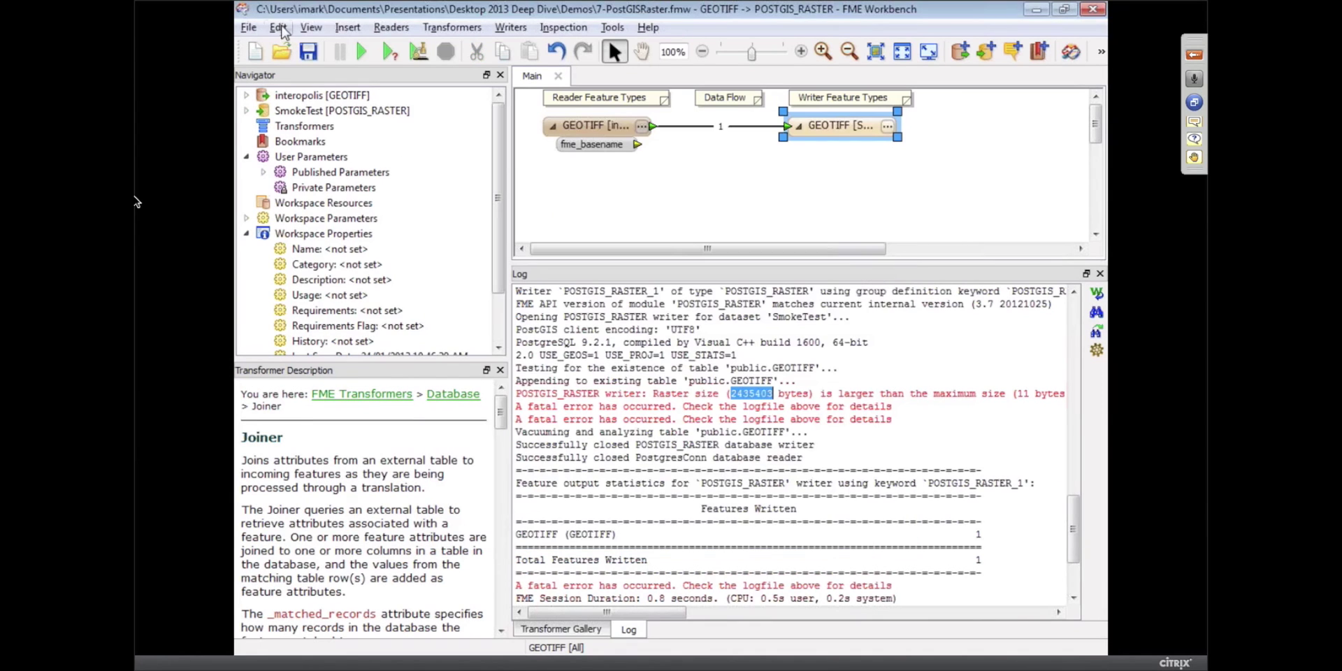
{"action": "left_click", "coordinate": [361, 51]}
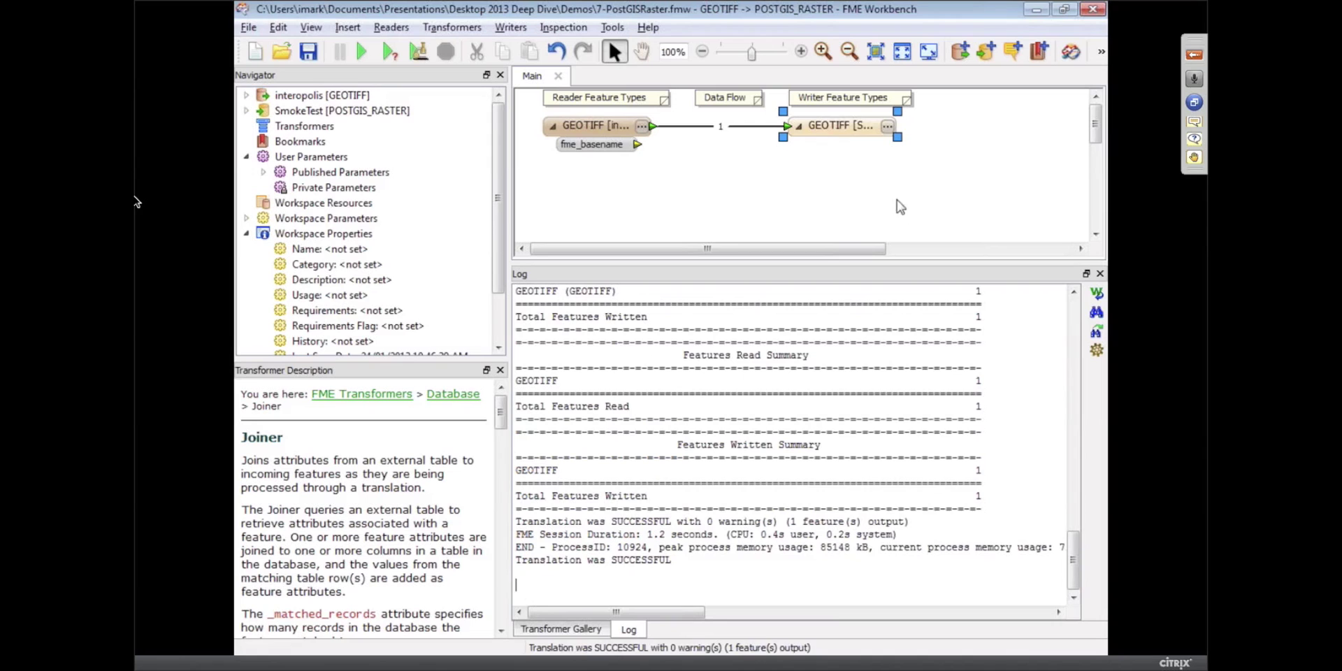
Inspect the GEOTIFF writer output, reading only SmokeTest's public.PNGRASTER table in a new view
{"action": "right_click", "coordinate": [811, 126]}
{"action": "left_click", "coordinate": [862, 564]}
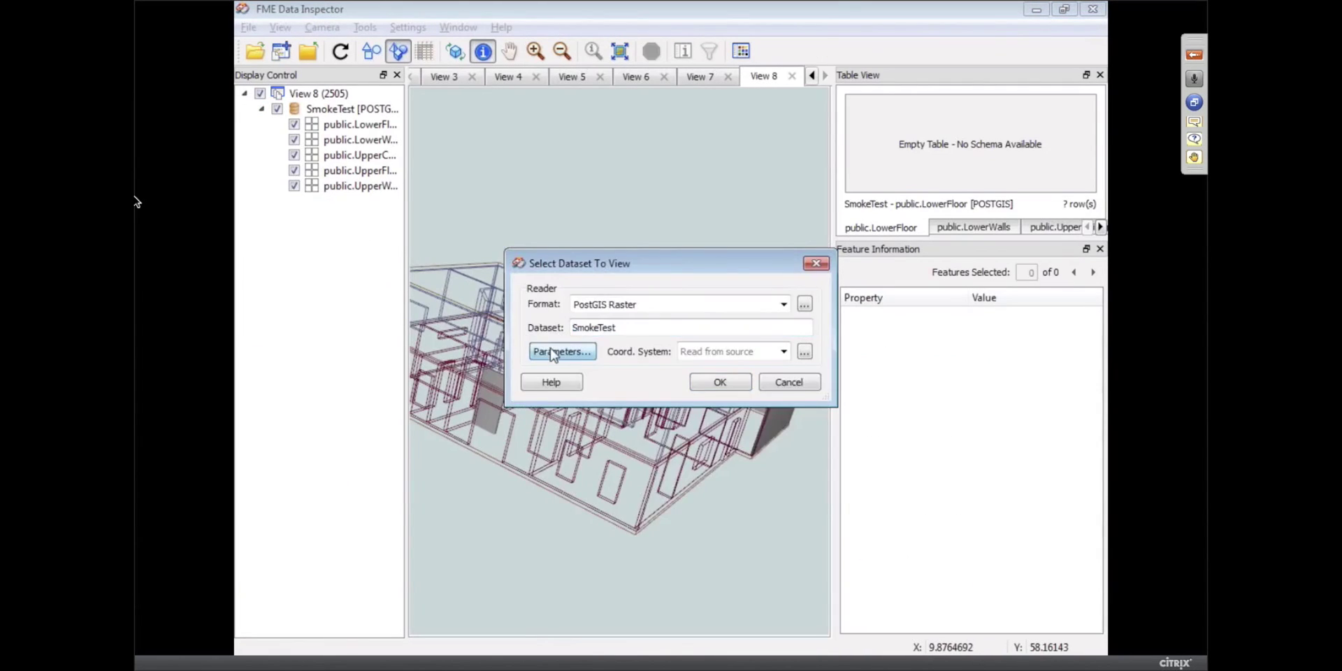
{"action": "left_click", "coordinate": [557, 351]}
{"action": "left_click", "coordinate": [802, 302]}
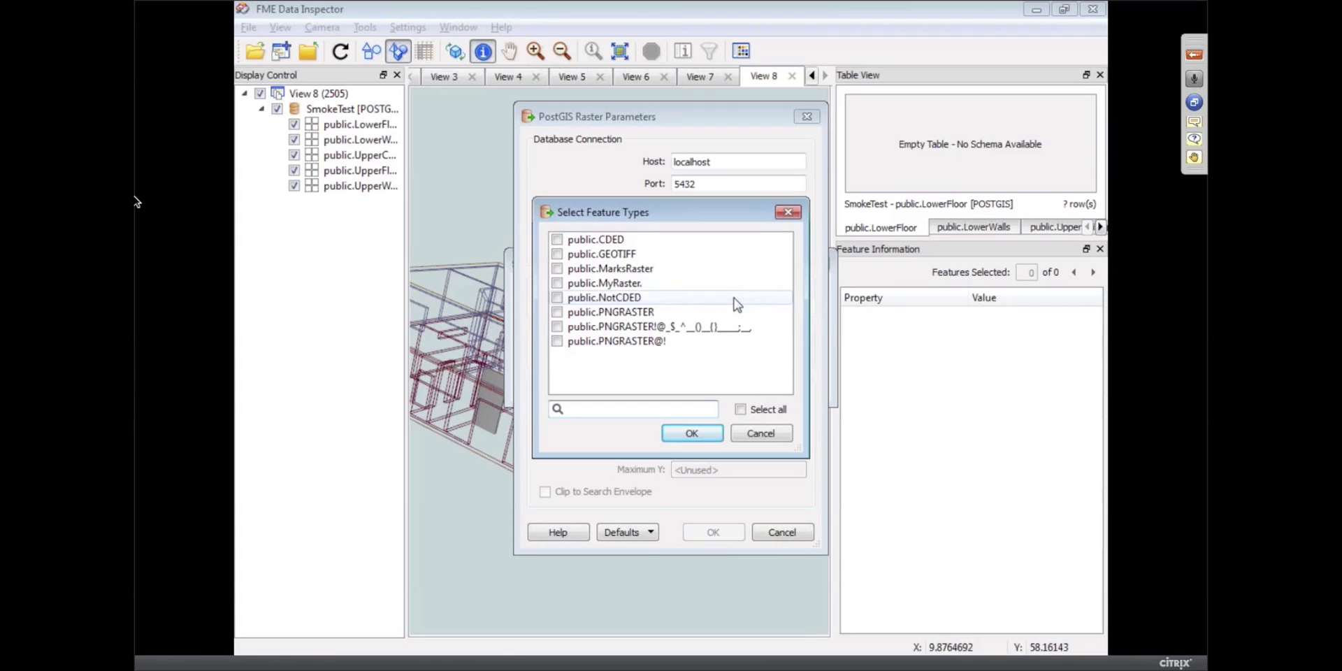
{"action": "left_click", "coordinate": [557, 311]}
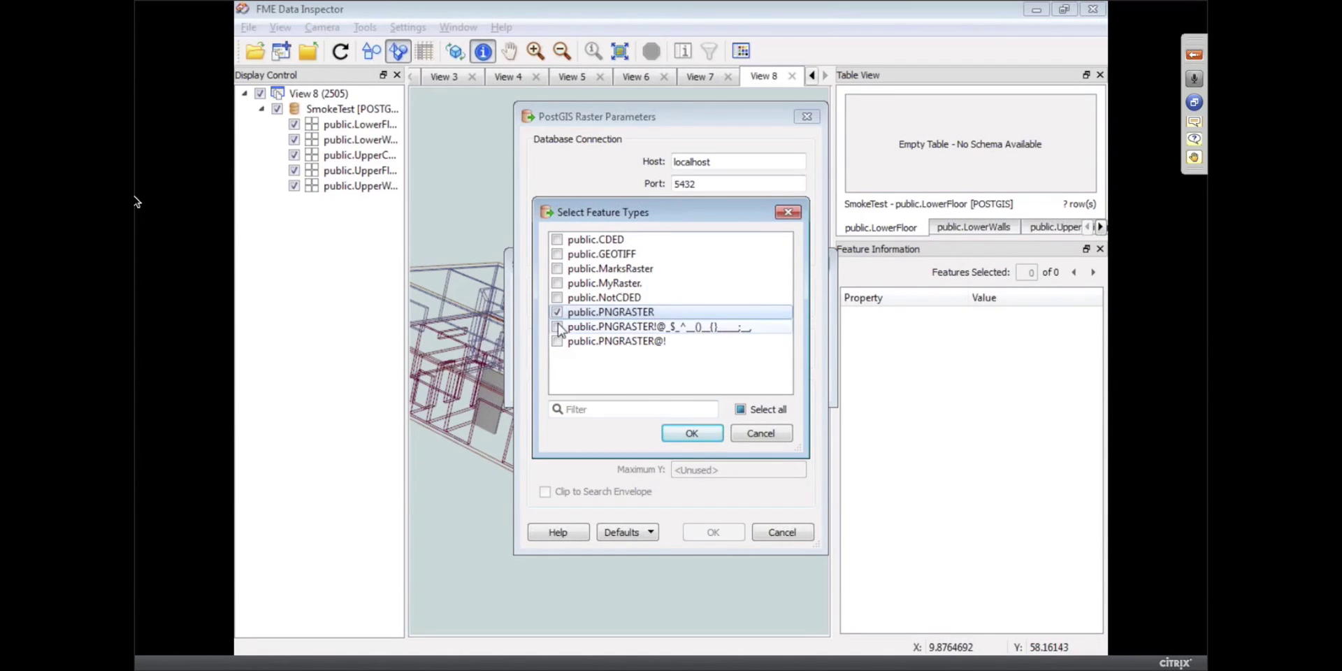
{"action": "left_click", "coordinate": [712, 437]}
{"action": "left_click", "coordinate": [722, 534]}
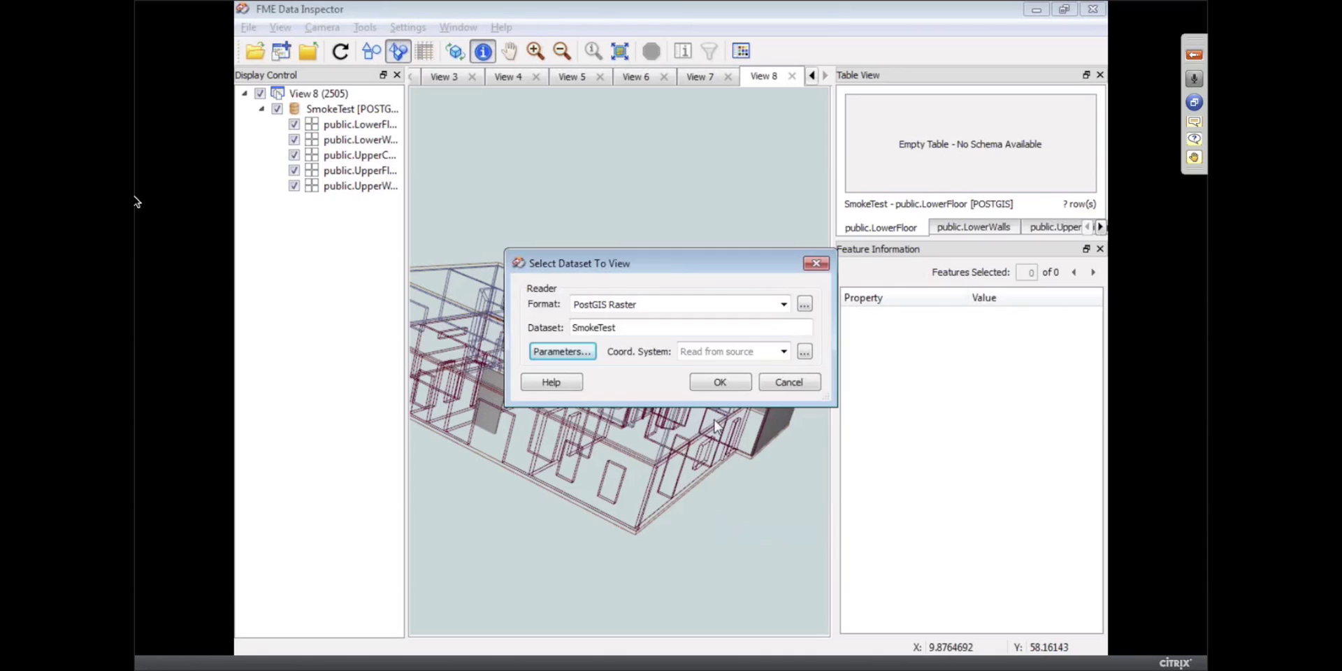
{"action": "left_click", "coordinate": [707, 381]}
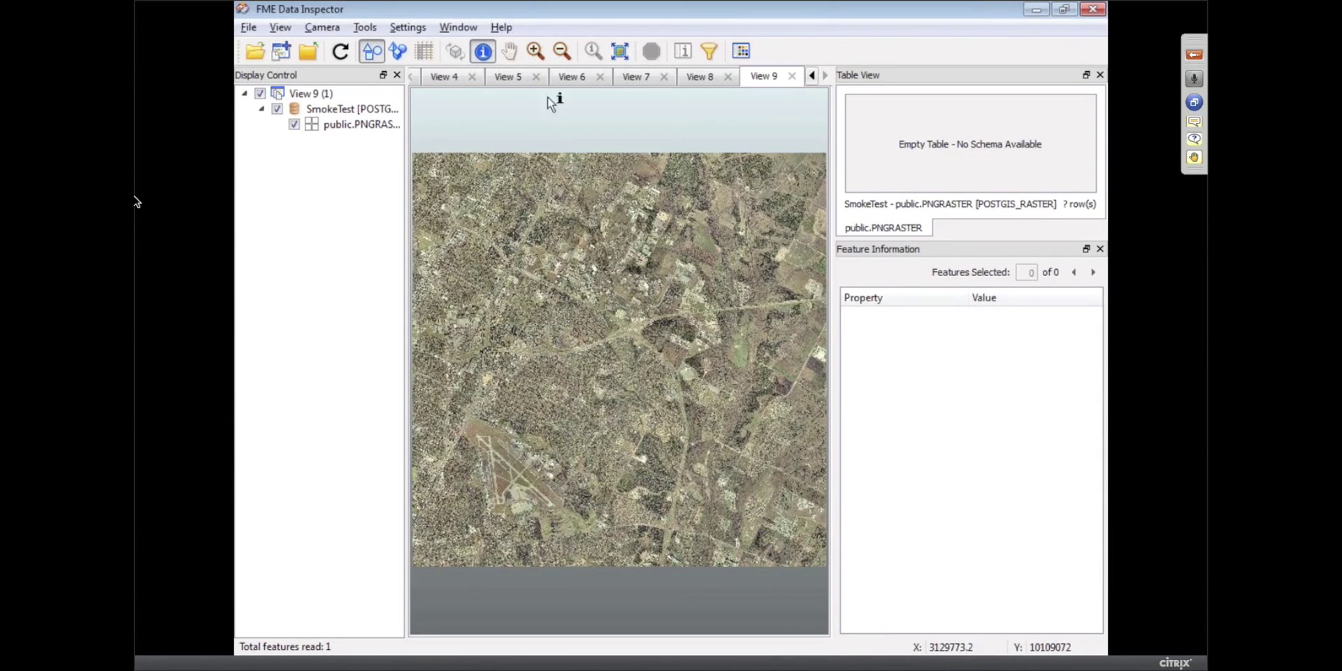
Zoom into one neighbourhood of the aerial raster with a Zoom In rectangle
{"action": "left_click", "coordinate": [535, 51]}
{"action": "left_click_drag", "start_coordinate": [590, 213], "coordinate": [649, 280]}
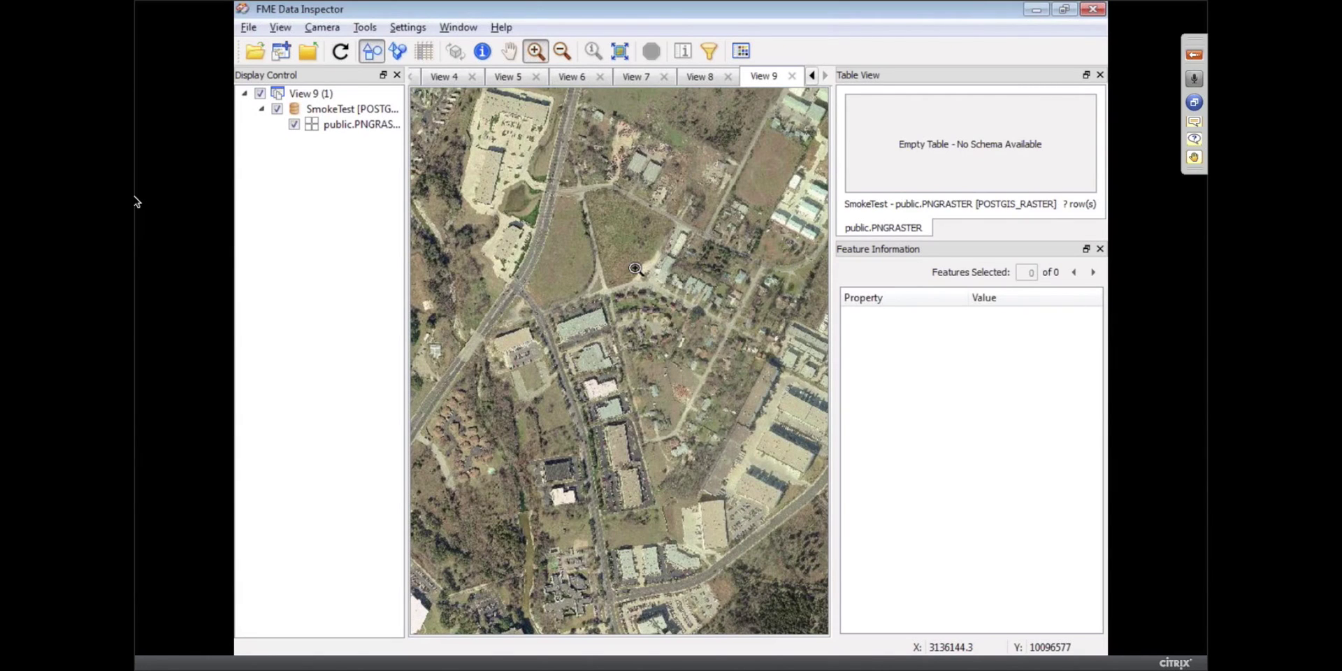